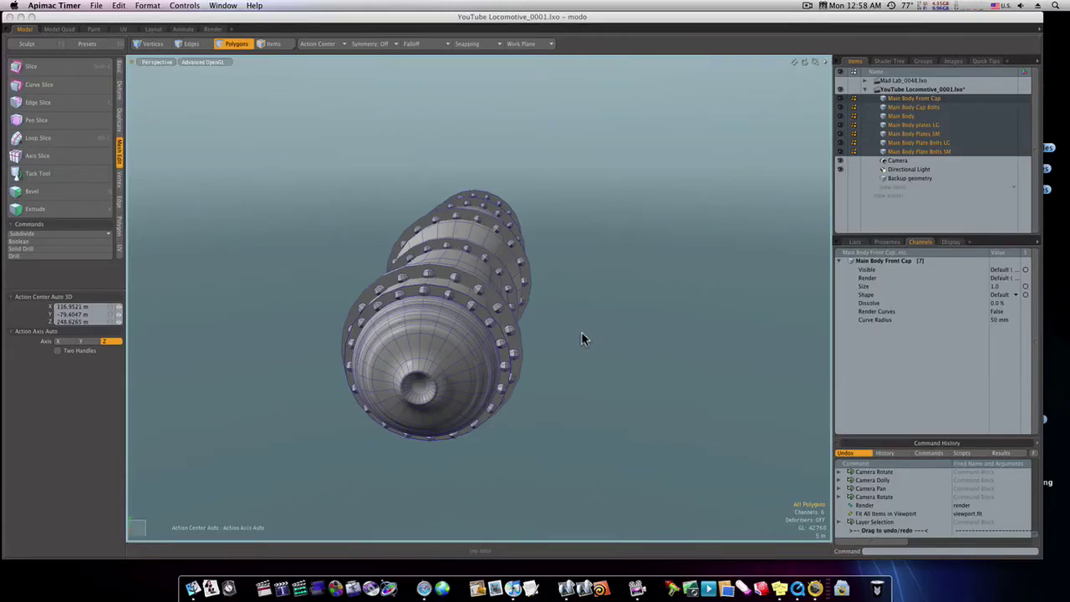
Add a new empty mesh item to the locomotive scene
alt+drag(581, 339, 564, 368)
key(space)
key(ctrl+space)
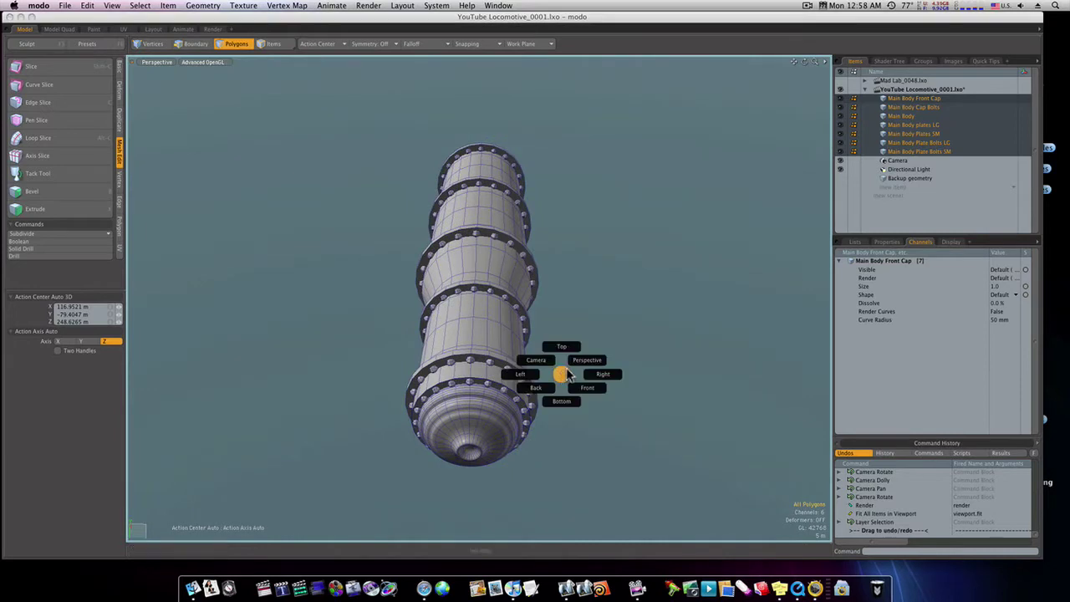
click(561, 401)
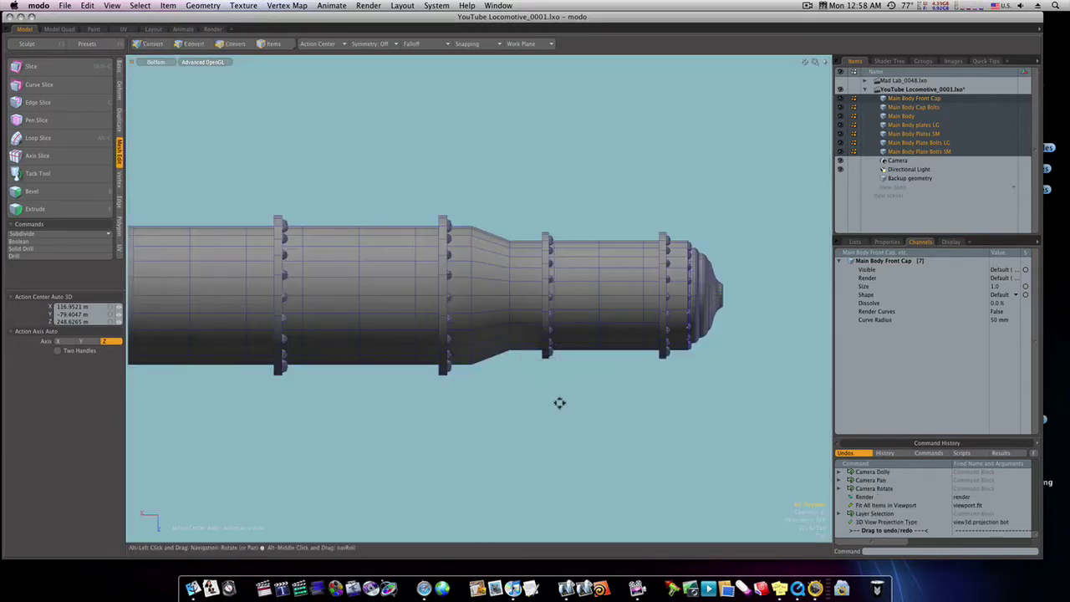
alt+drag(487, 389, 534, 392)
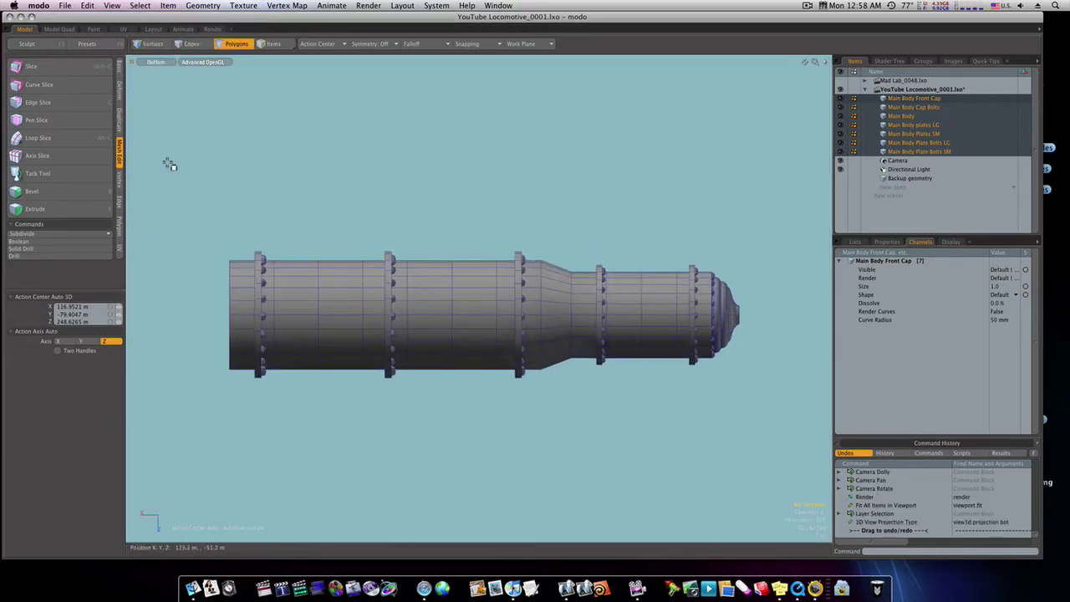
right_click(891, 192)
click(893, 187)
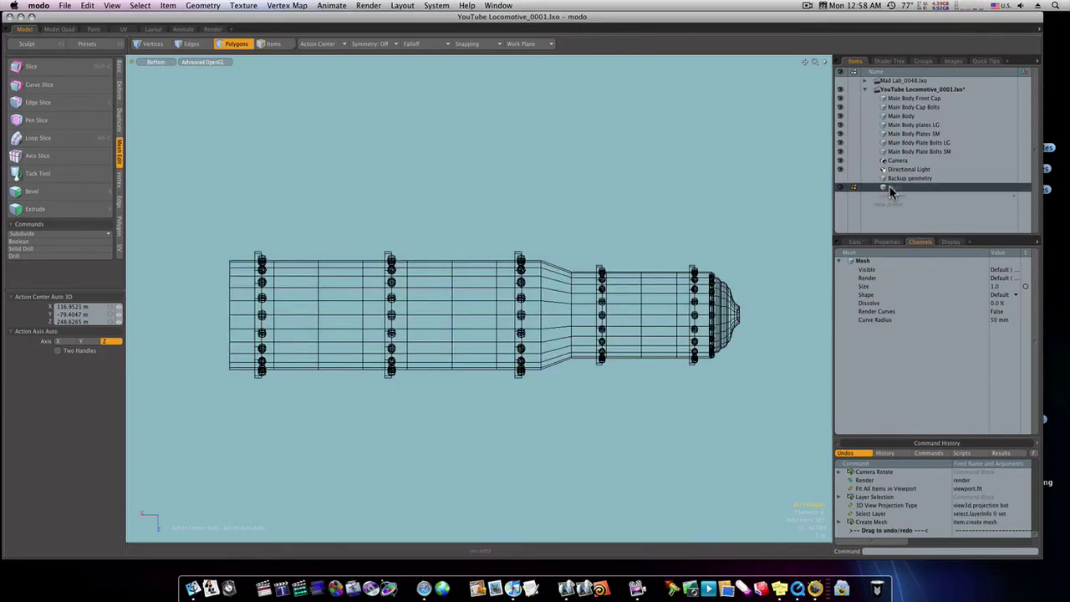
Draw a flat cube primitive about 142.2 m by 43.8 m in the Bottom view, covering the rear and middle of the main body
click(120, 67)
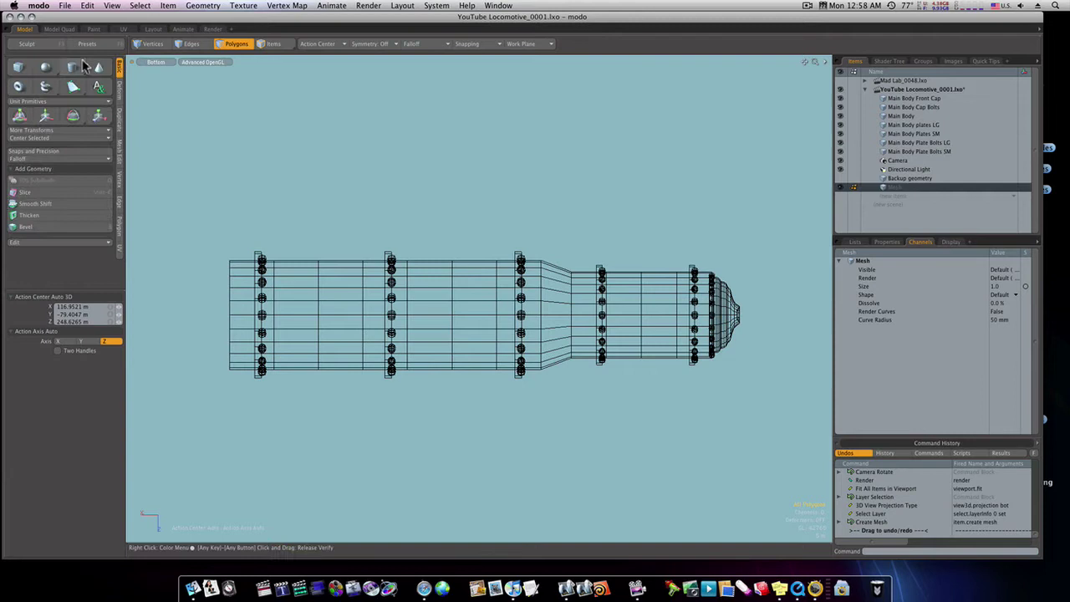
click(19, 68)
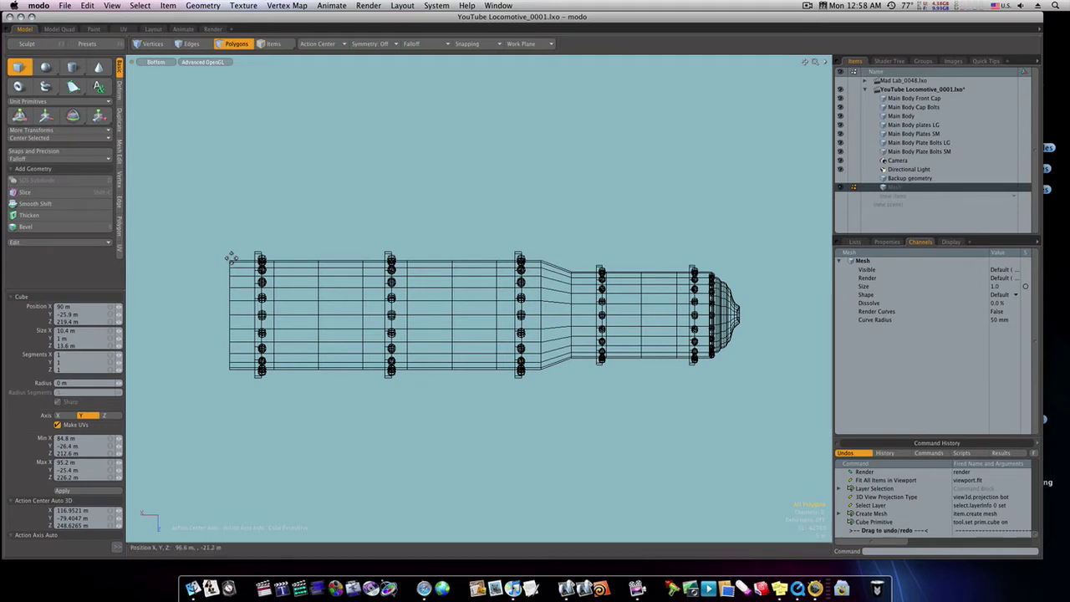
drag(231, 259, 232, 260)
mouse_move(292, 301)
mouse_down()
mouse_move(581, 380)
mouse_move(547, 366)
mouse_up()
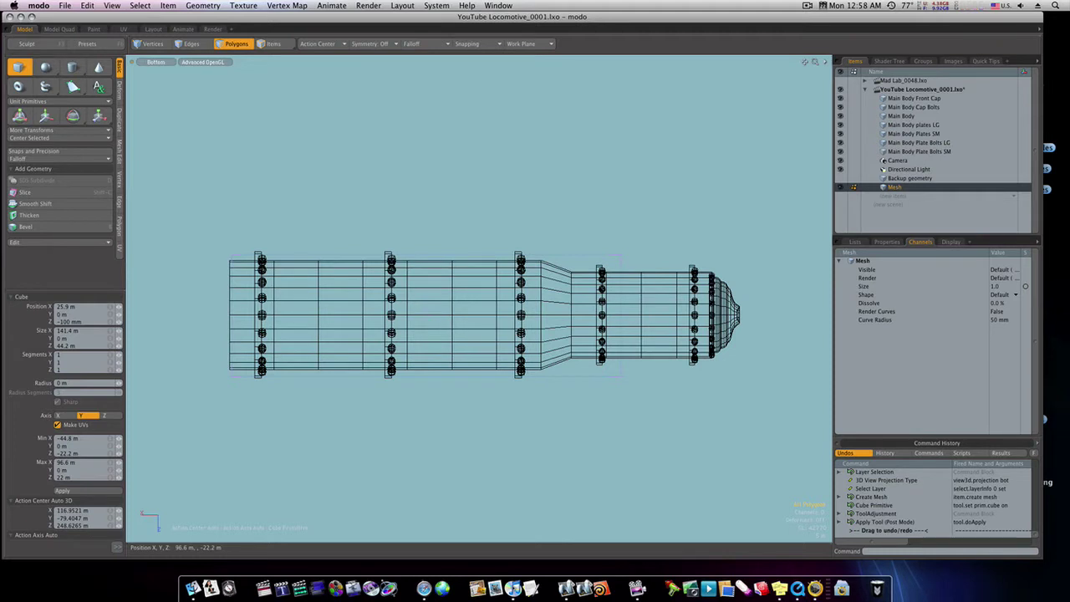
drag(621, 375, 623, 375)
Give the flat cube a height of about 17.6 m and lower it to about -29.2 m in Y, beneath the main body
key(ctrl+space)
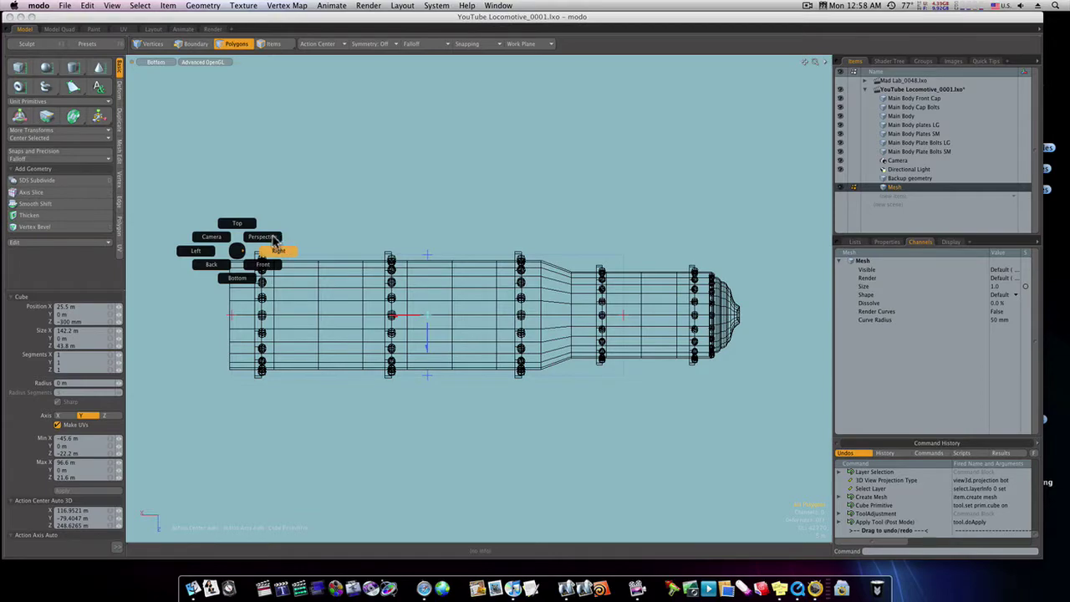
click(265, 237)
alt+drag(435, 372, 452, 413)
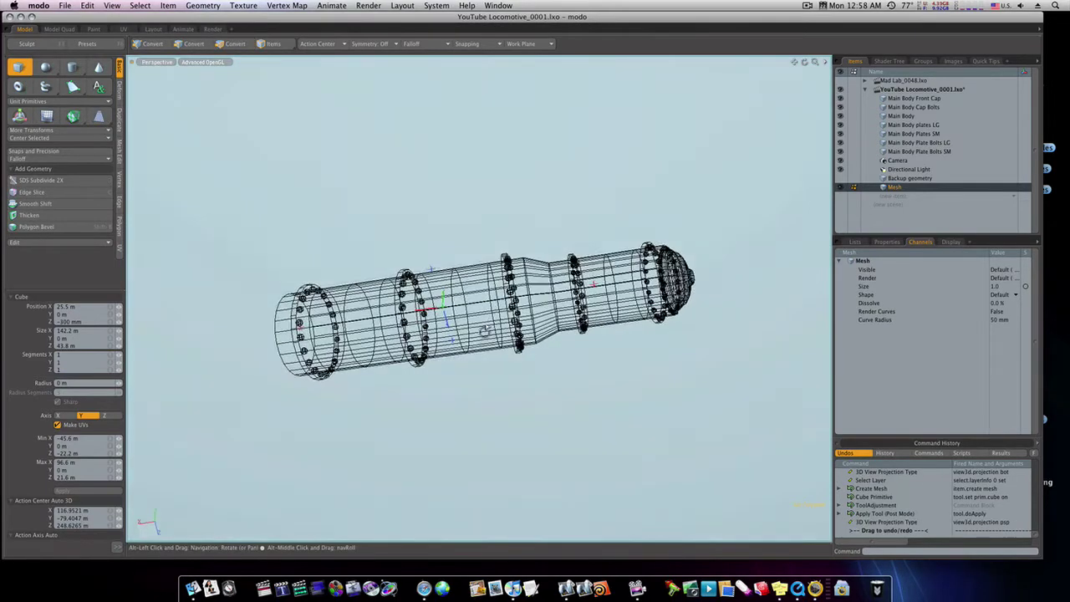
alt+drag(487, 331, 492, 342)
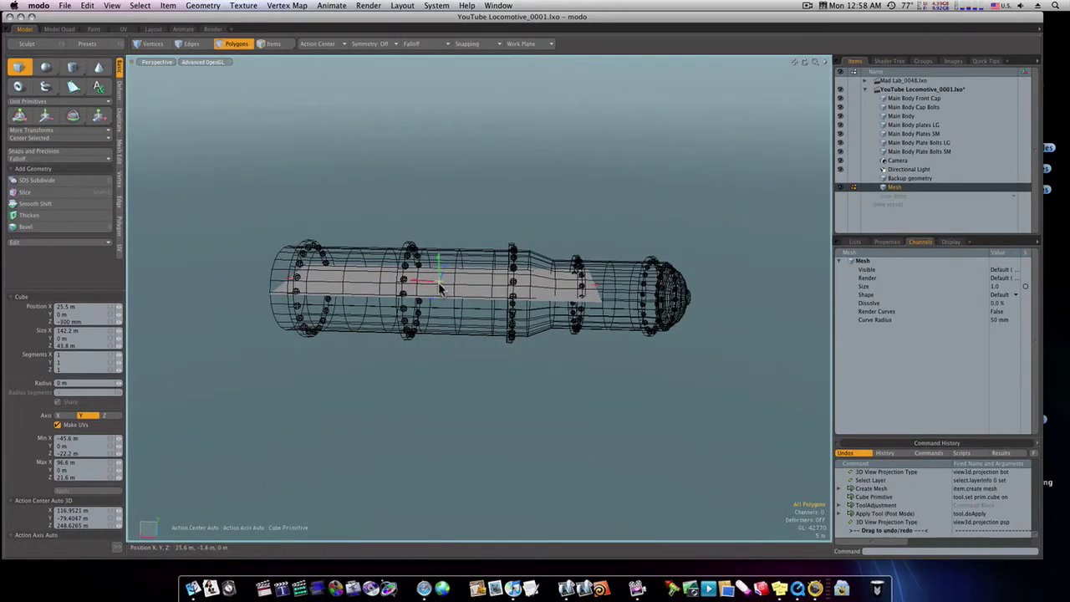
drag(450, 289, 433, 329)
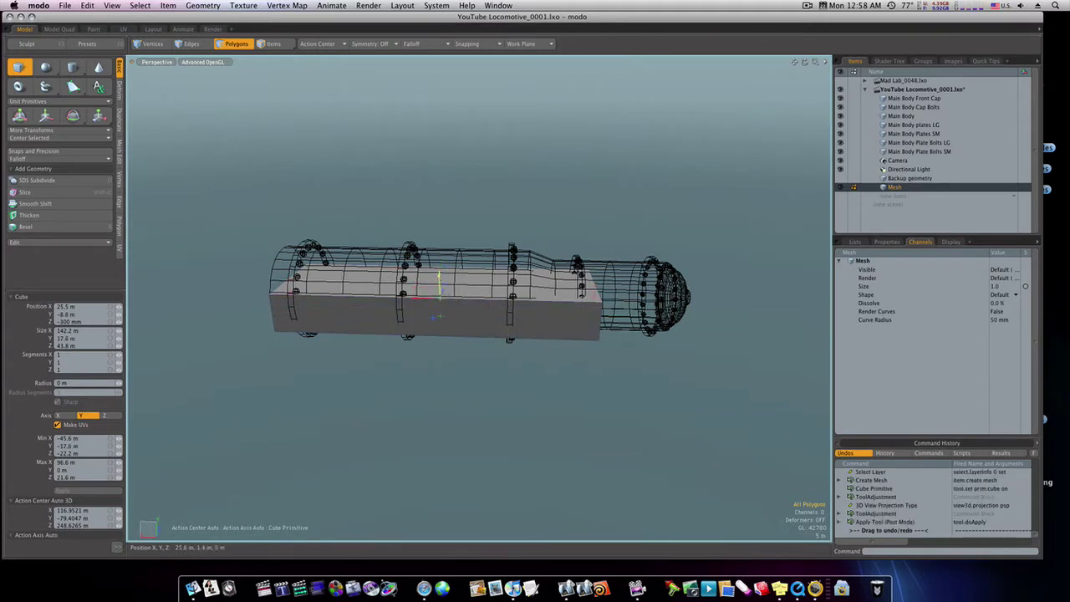
drag(438, 288, 292, 282)
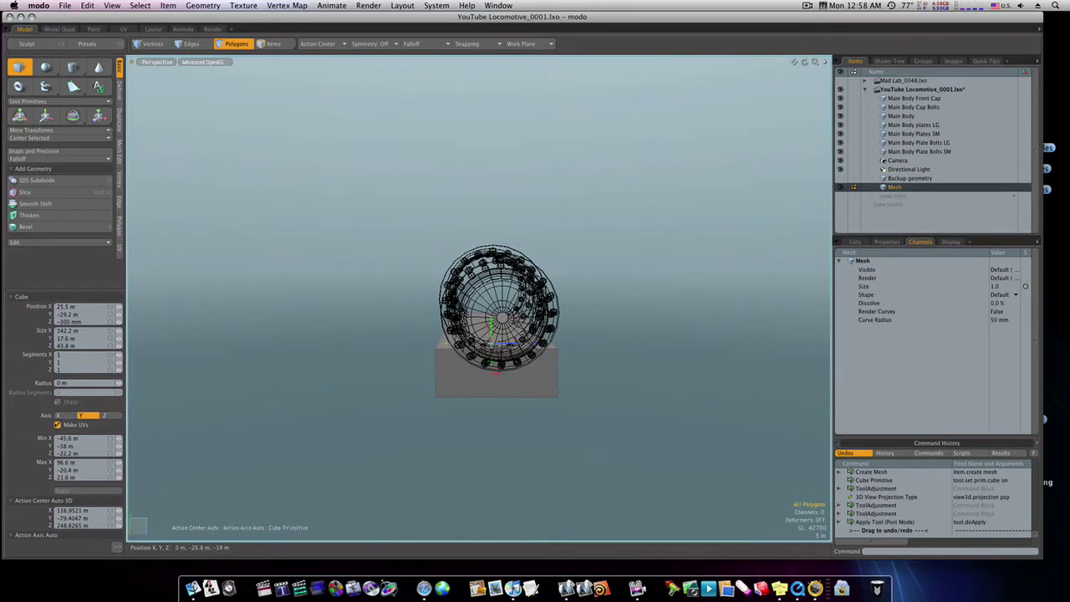
Narrow the base block to about 39 m in Z and increase its height to about 20.6 m
drag(450, 346, 459, 346)
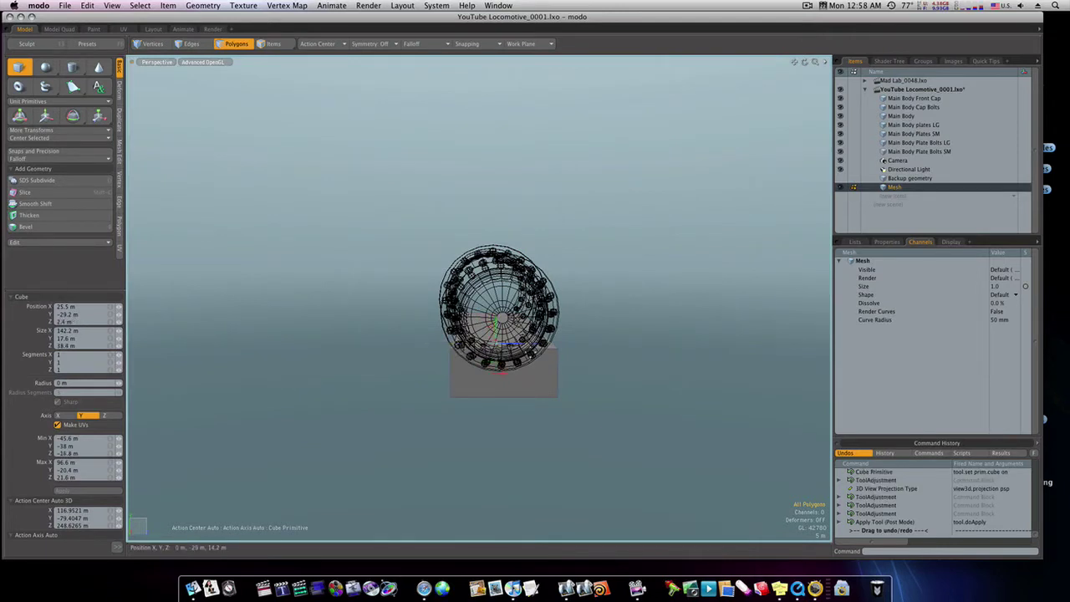
alt+drag(549, 348, 609, 343)
drag(519, 369, 520, 375)
key(space)
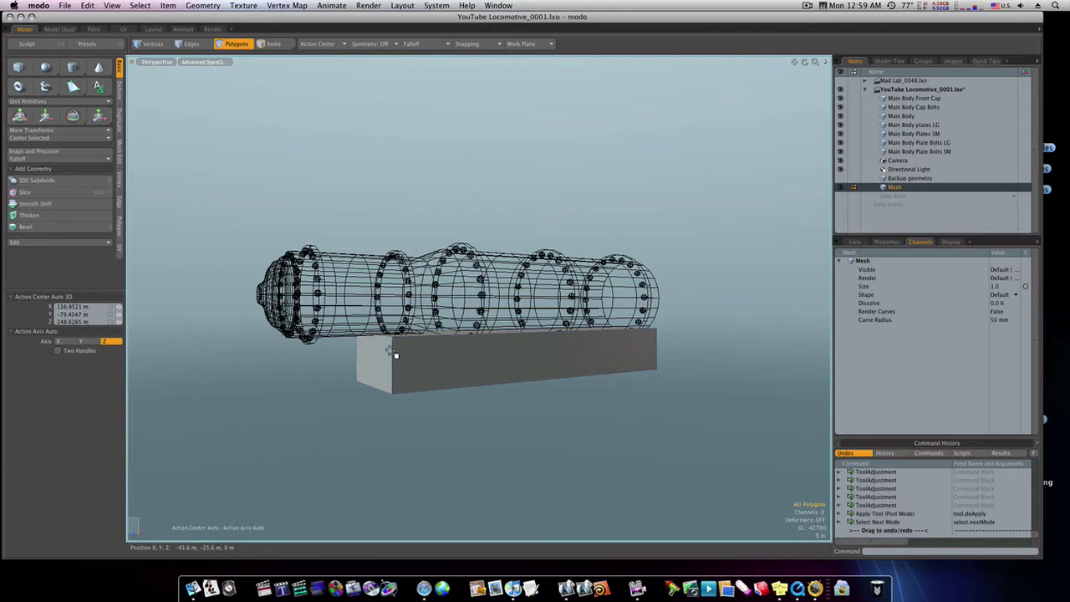
Loop Slice the base block horizontally with a count of 1 in Free mode, placing the cut at 60%
drag(386, 351, 403, 355)
key(alt+c)
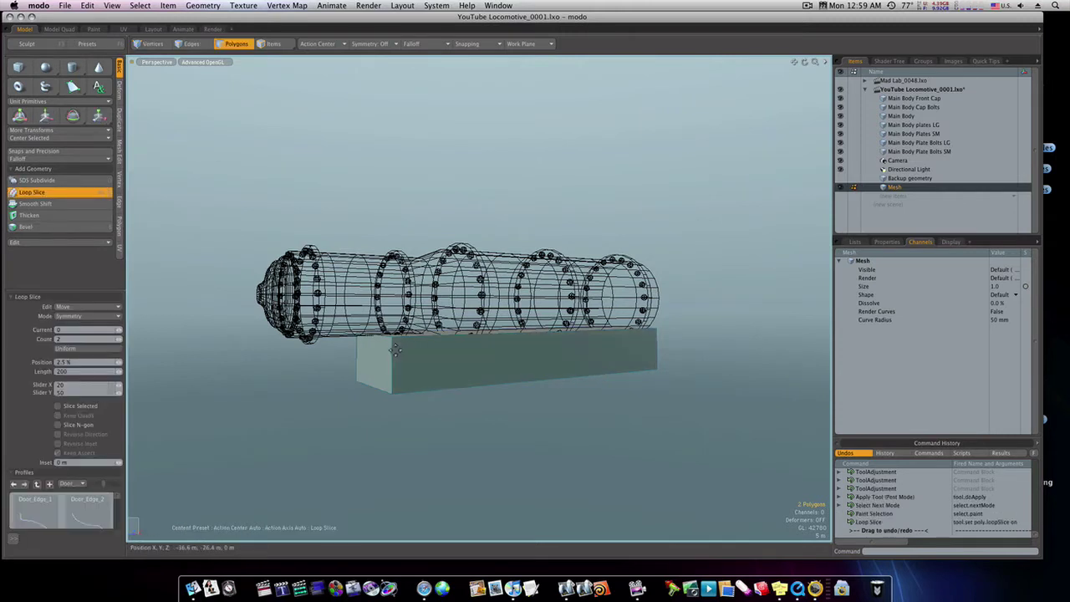
click(118, 339)
click(118, 317)
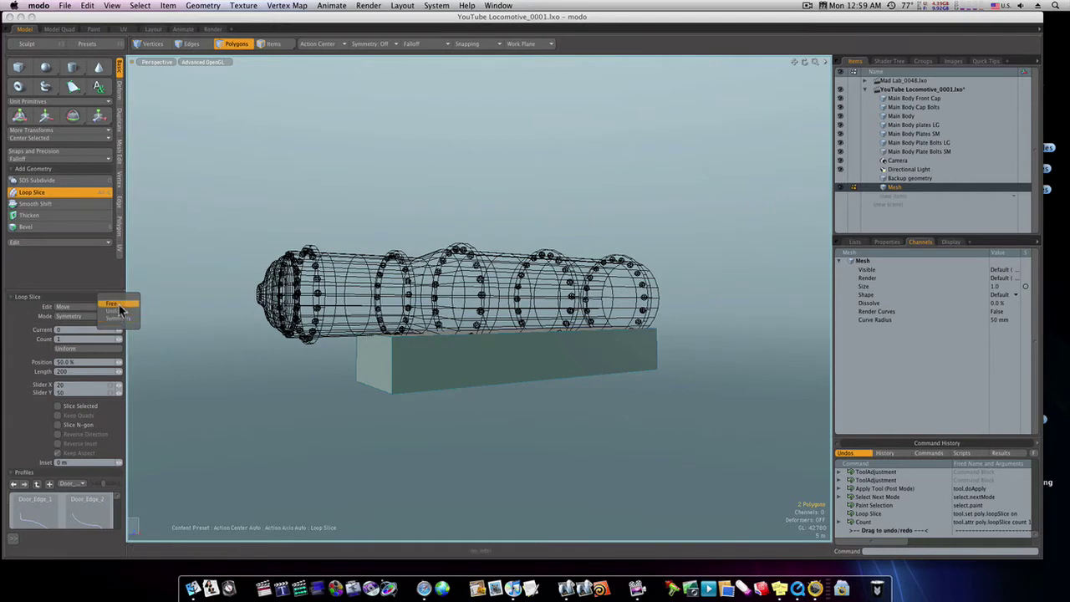
click(123, 308)
drag(191, 81, 182, 81)
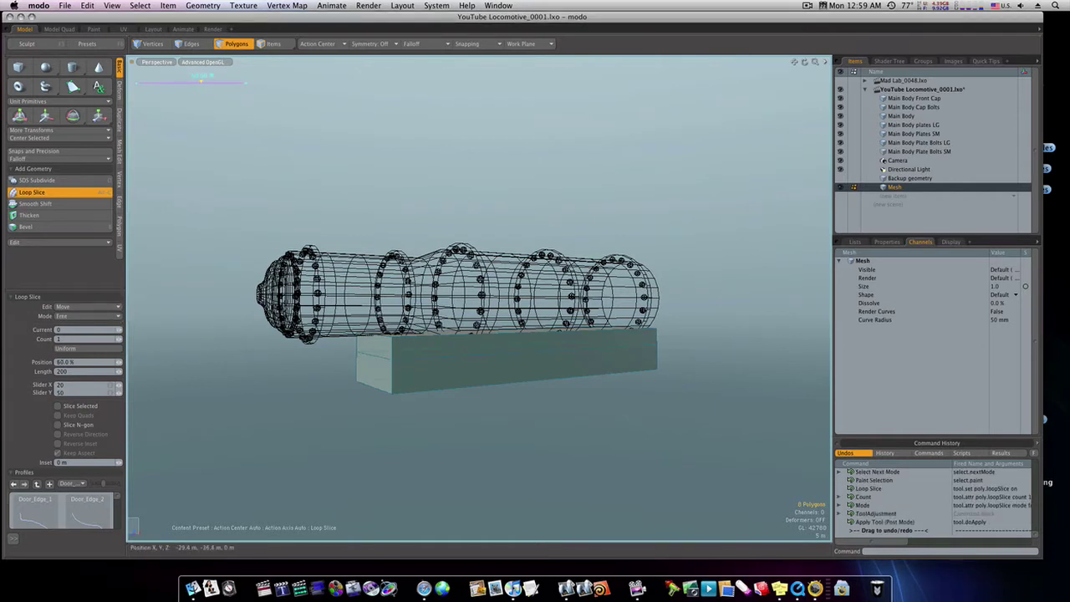
key(space)
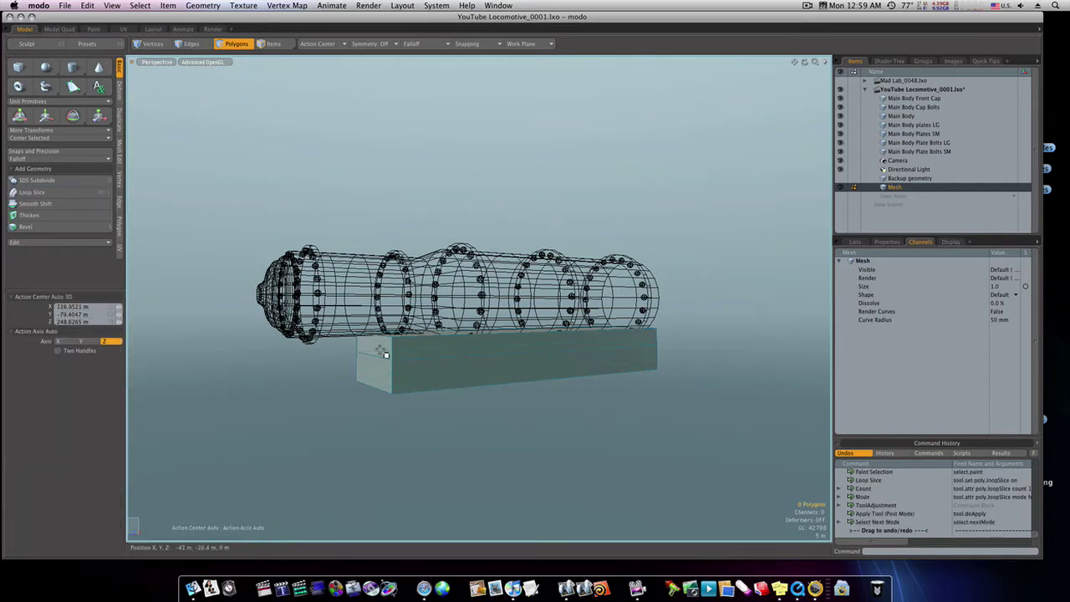
Extrude the upper front polygon of the base block forward by about 22.6 m
click(385, 353)
key(shift+x)
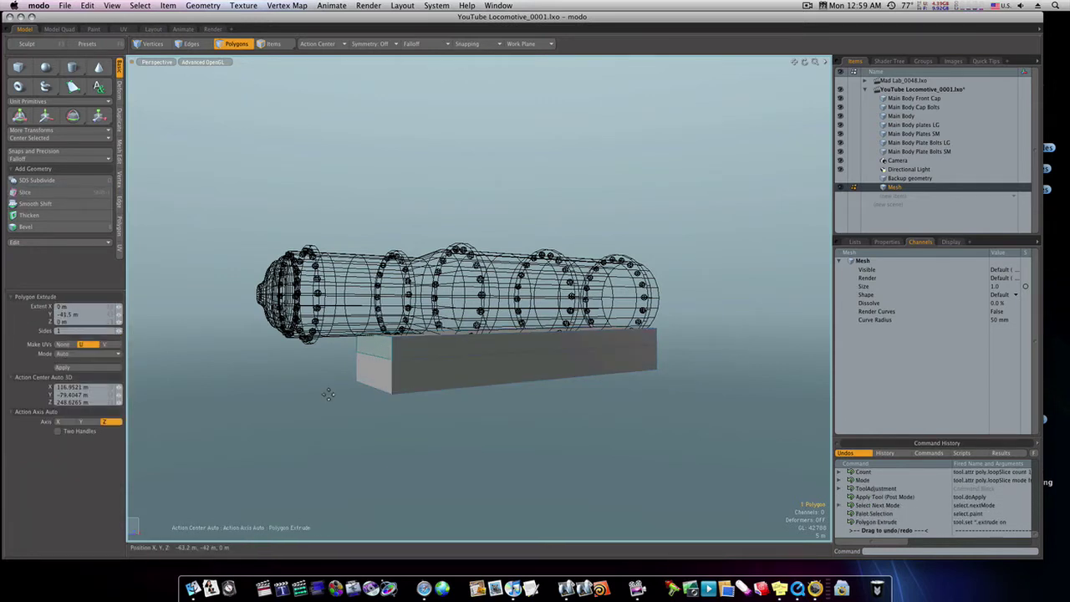
click(328, 394)
mouse_move(328, 392)
mouse_down()
mouse_move(269, 392)
mouse_move(326, 393)
mouse_up()
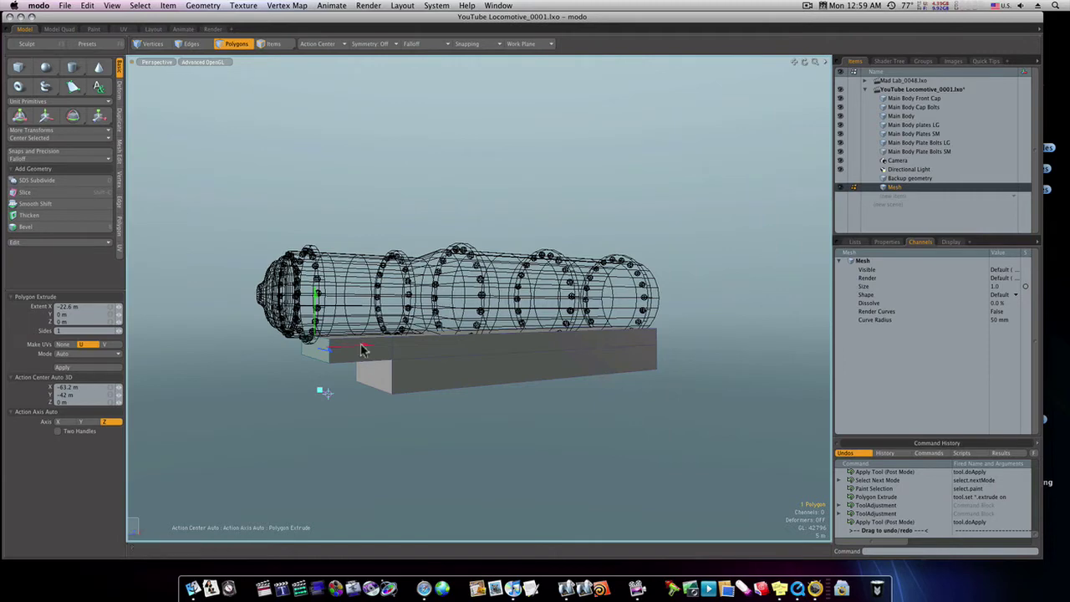
key(space)
click(394, 412)
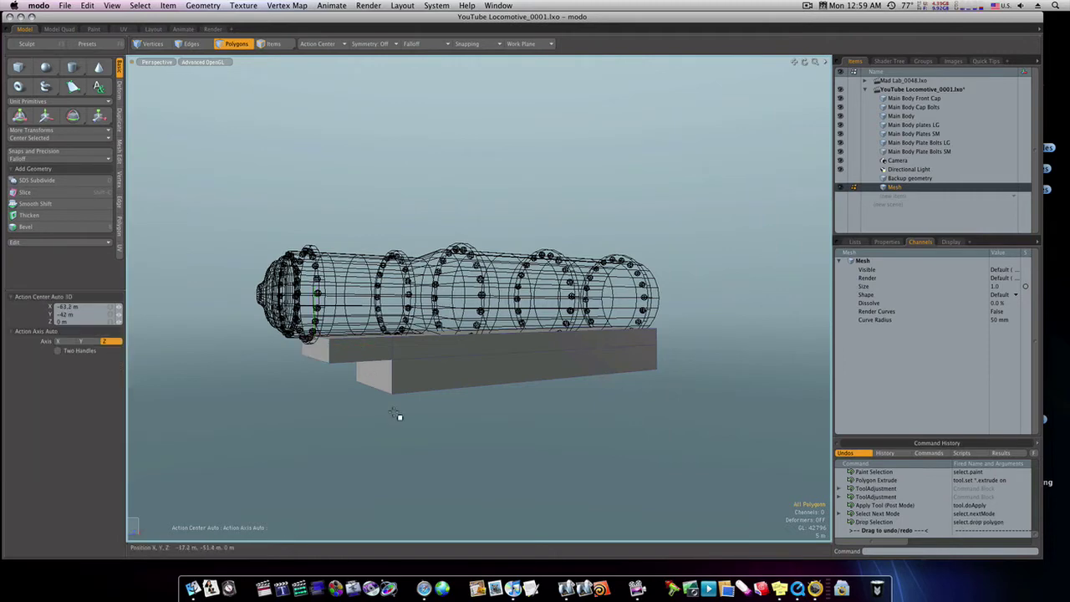
Draw a second flat cube about 53.4 m long in the Bottom view, around the front end of the base and the nose cap
alt+drag(398, 415, 425, 420)
key(ctrl+space)
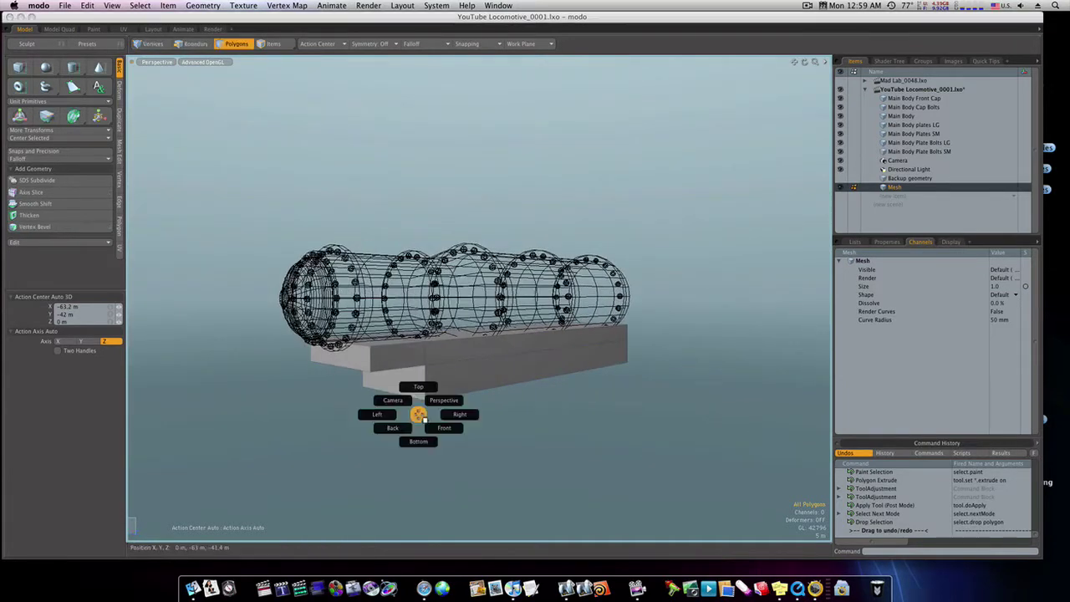
click(418, 441)
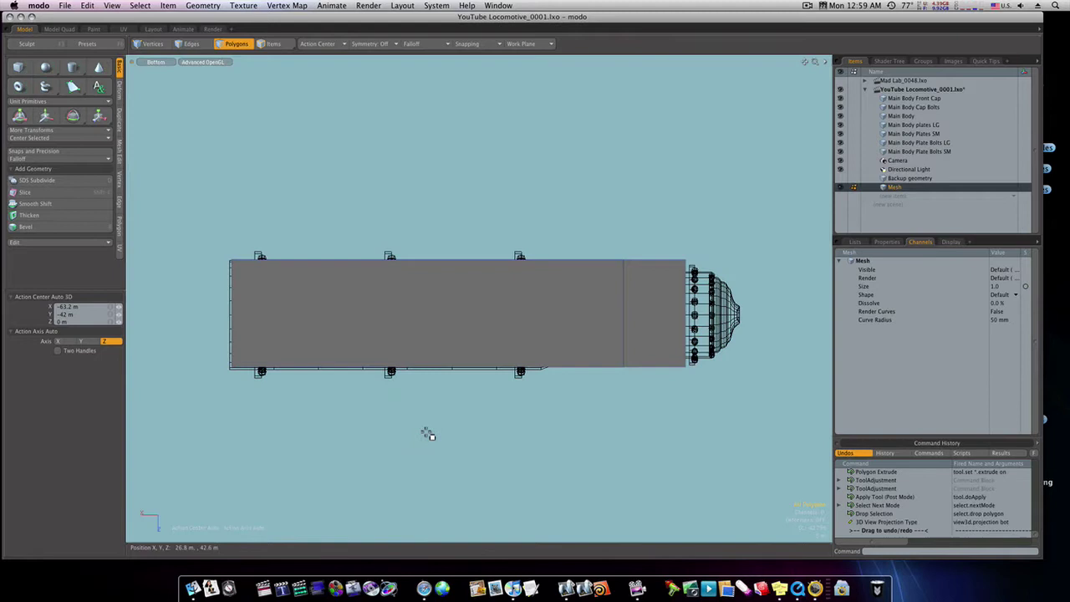
alt+shift+drag(430, 426, 382, 427)
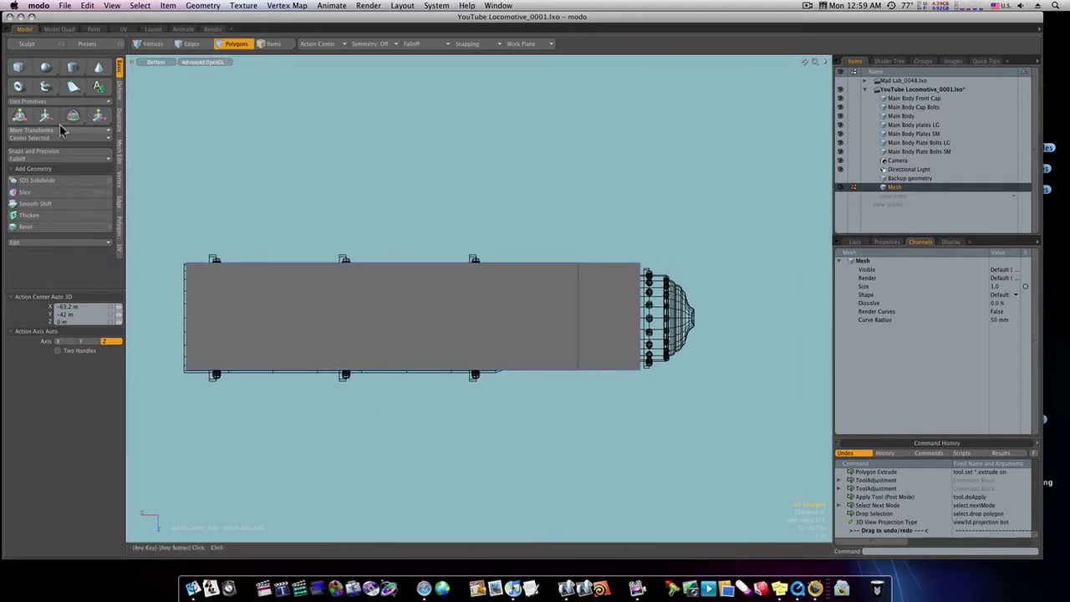
click(19, 69)
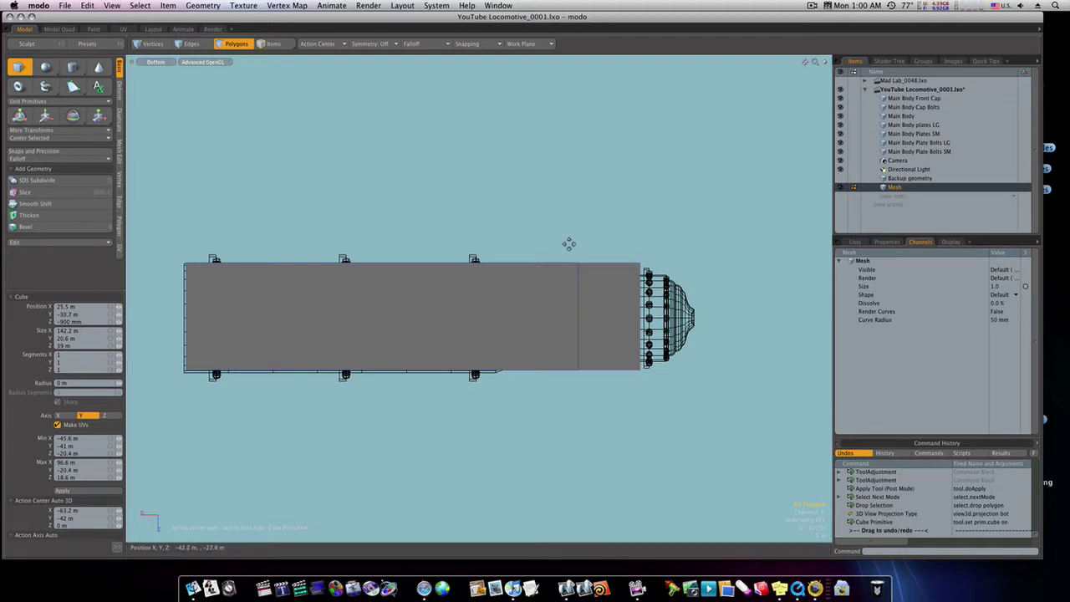
drag(571, 250, 716, 379)
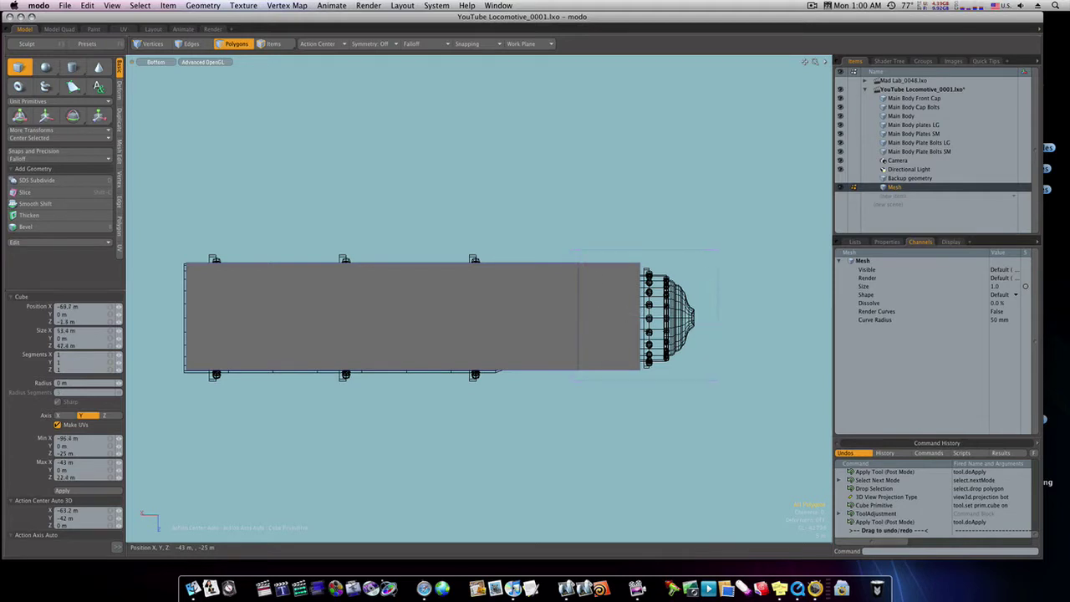
Lower the front plate to about -28.3 m in Y, making it about 6.2 m thick and 47.6 m wide
key(ctrl+space)
click(585, 241)
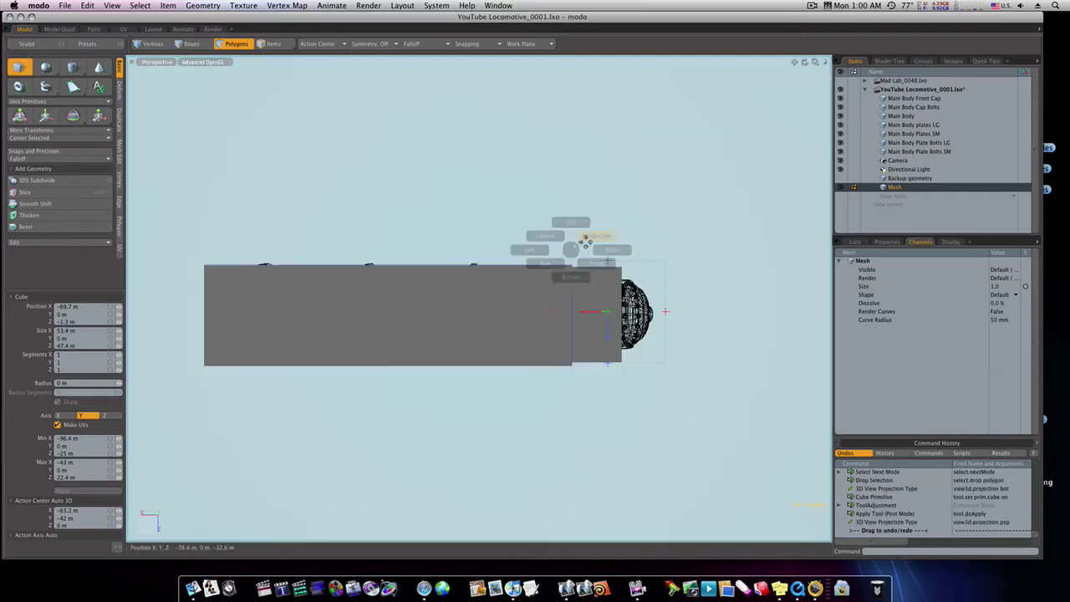
alt+drag(580, 242, 424, 333)
key(space)
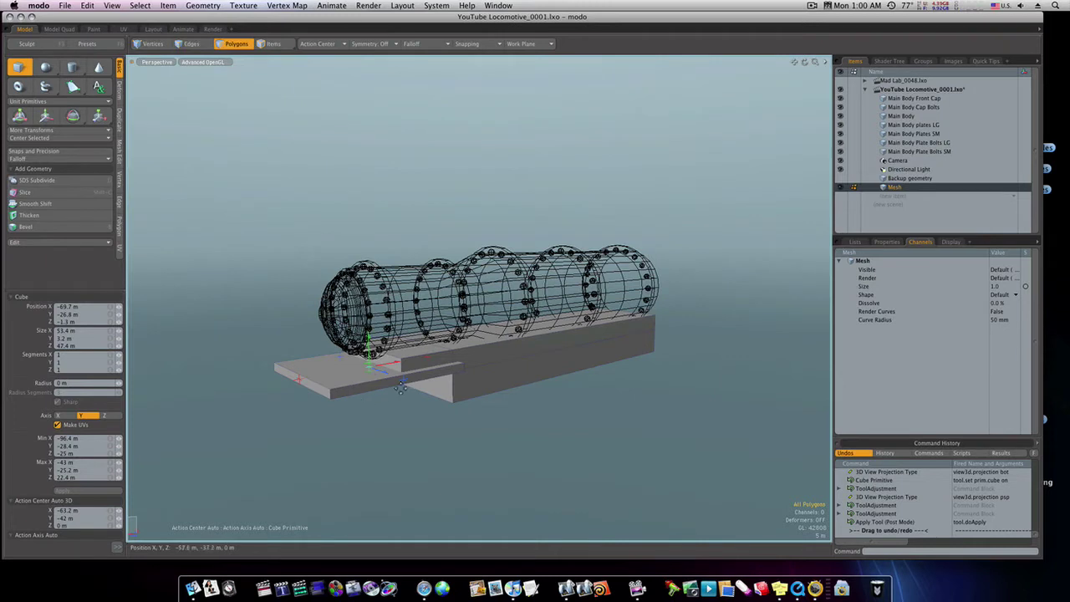
drag(405, 385, 405, 379)
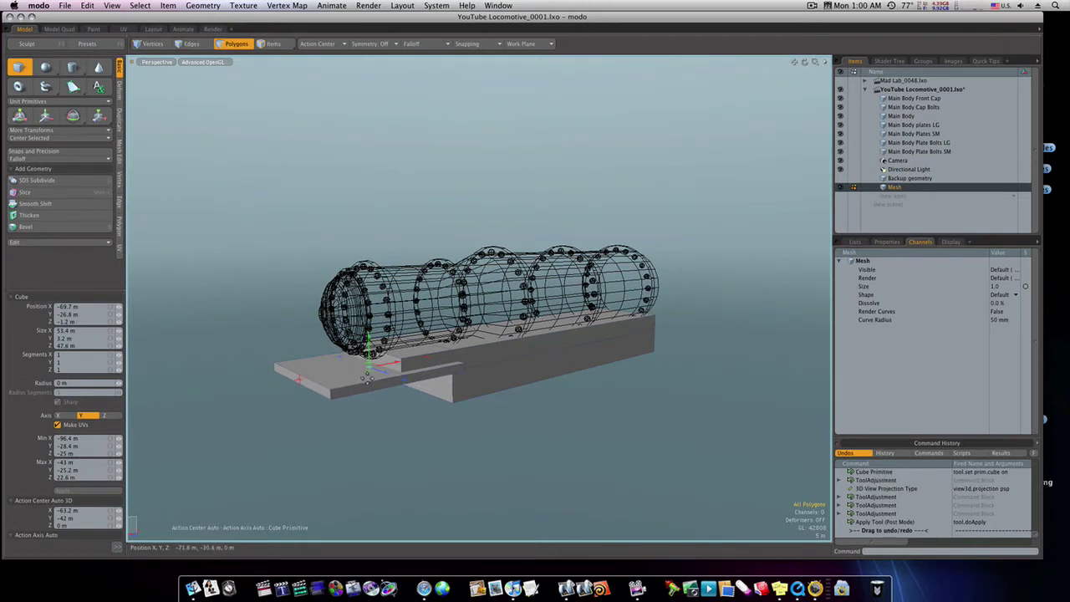
drag(366, 378, 368, 390)
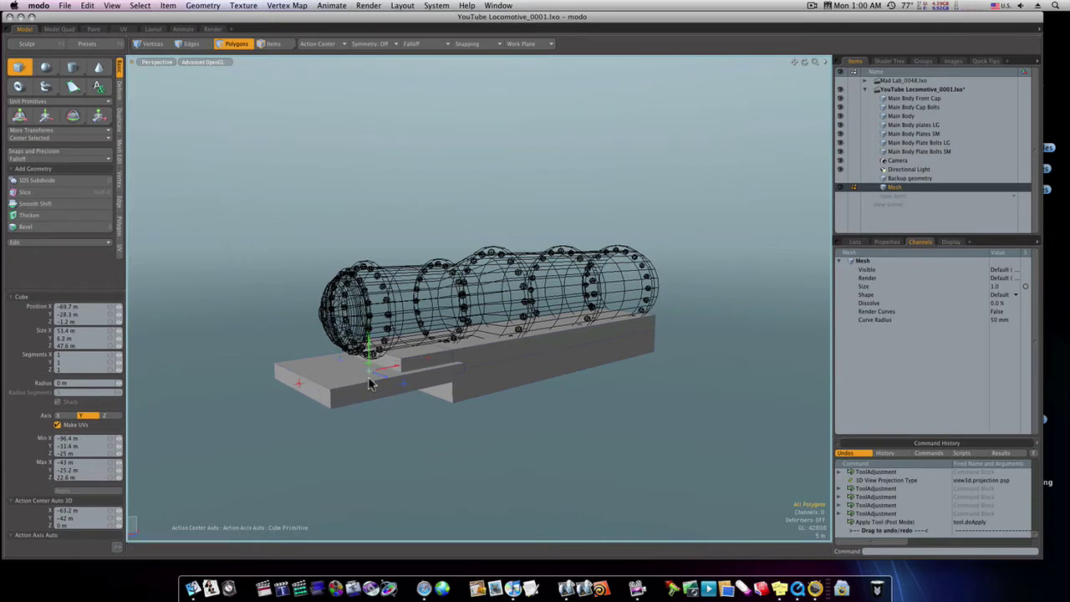
key(space)
Loop Slice the front plate crosswise with a count of 9 in Free mode
mouse_move(367, 376)
alt+mouse_down()
mouse_move(312, 373)
mouse_move(342, 382)
mouse_move(306, 394)
alt+mouse_up()
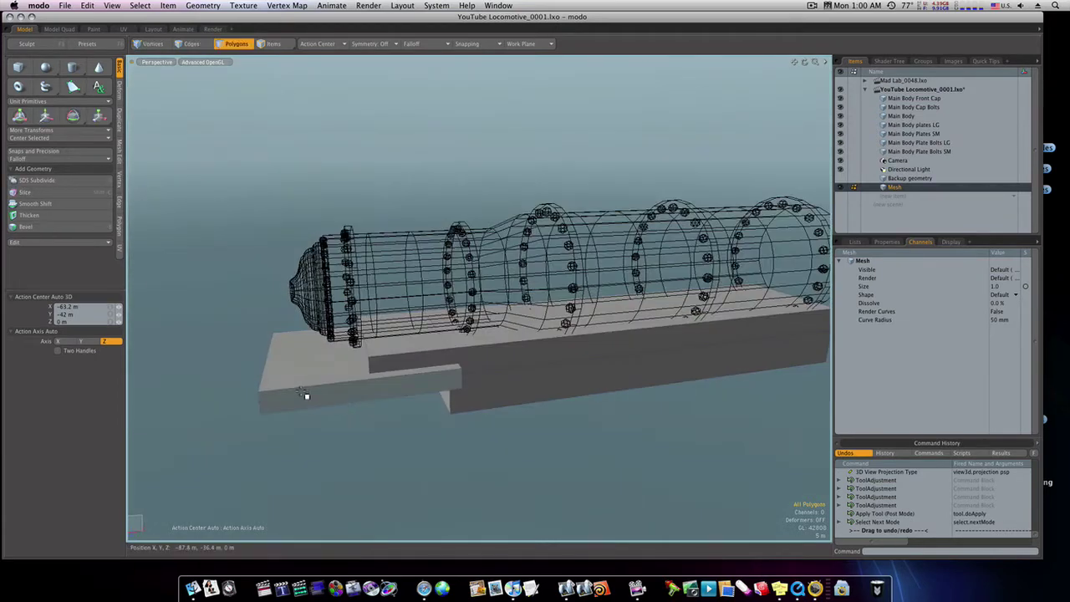
click(306, 385)
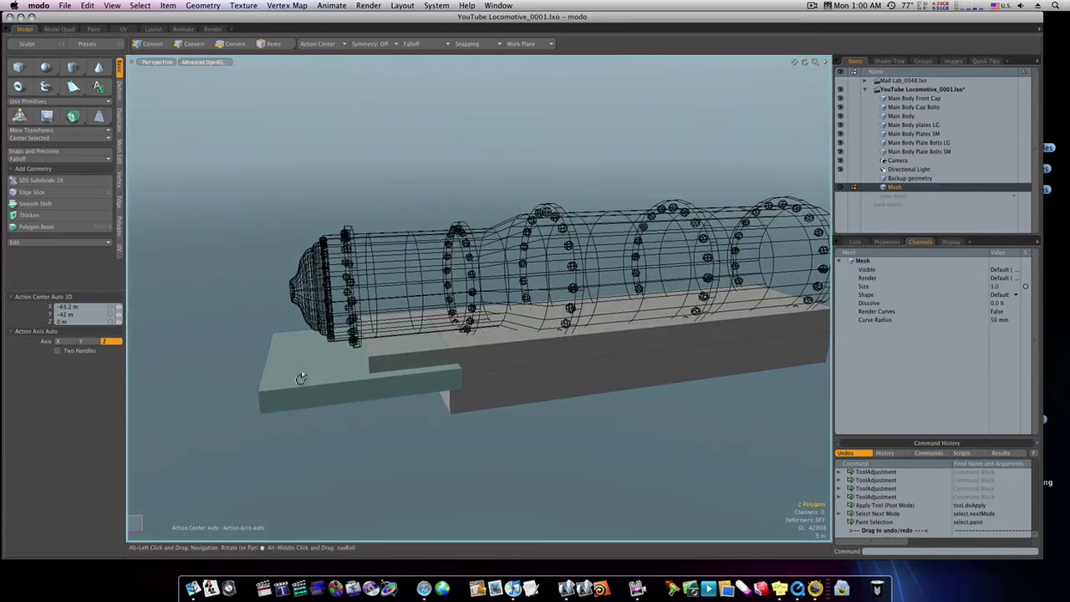
key(alt+c)
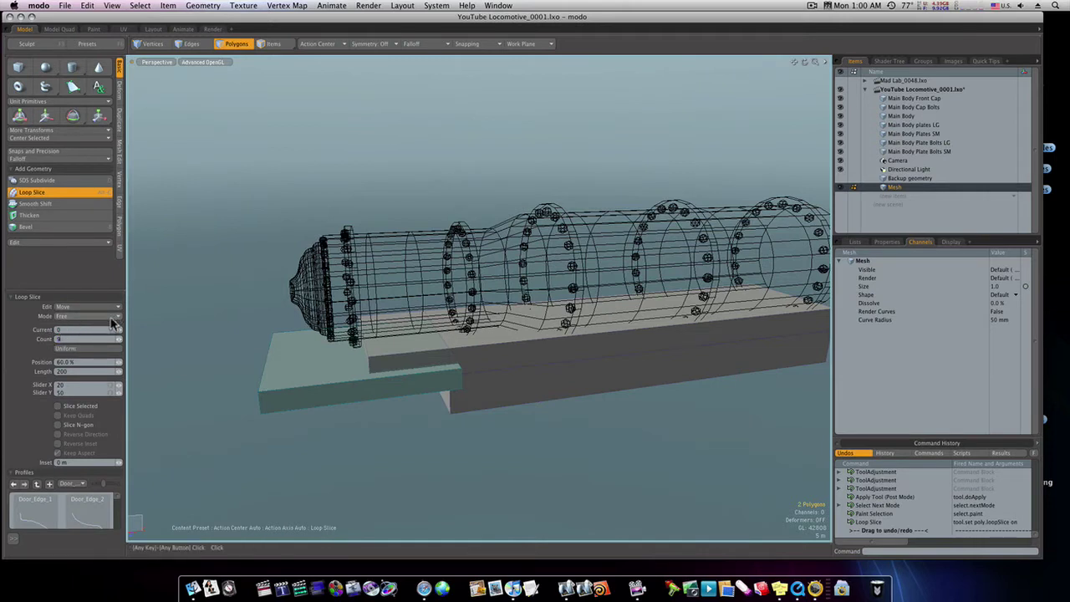
click(306, 385)
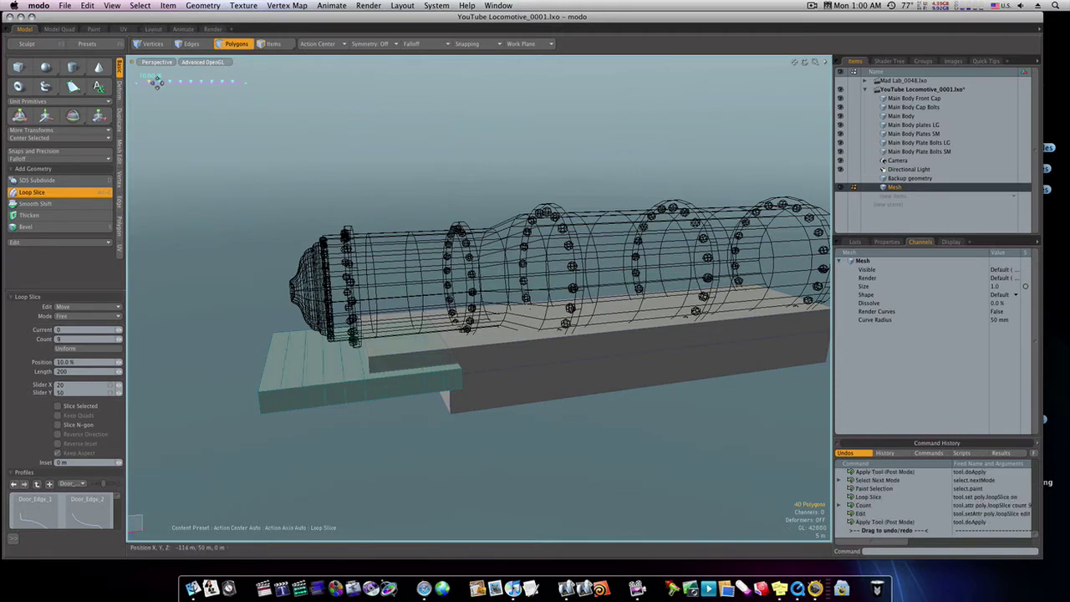
Slide the individual slices along the front plate so they cluster closer together around its middle
drag(169, 81, 191, 86)
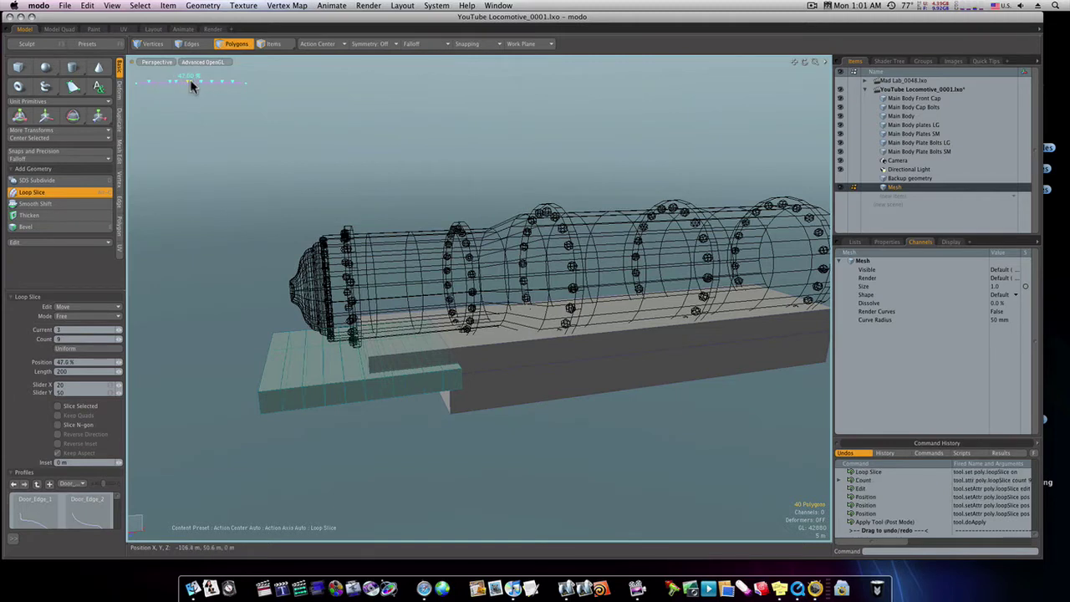
click(191, 87)
click(201, 88)
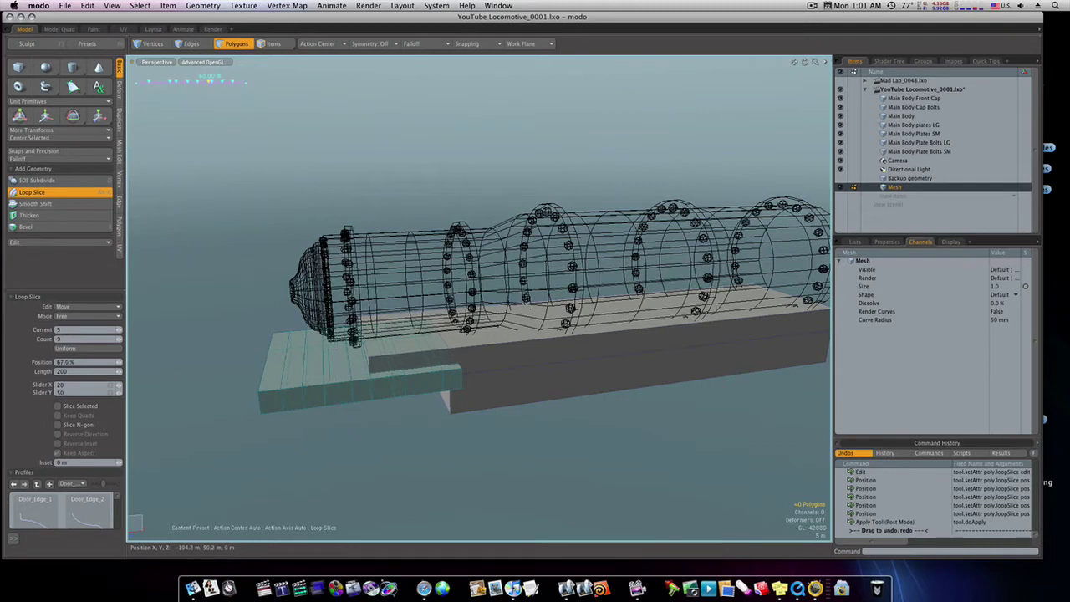
drag(214, 82, 232, 86)
click(170, 82)
drag(180, 82, 219, 82)
mouse_move(289, 309)
alt+mouse_down()
mouse_move(338, 379)
mouse_move(307, 304)
mouse_move(293, 303)
alt+mouse_up()
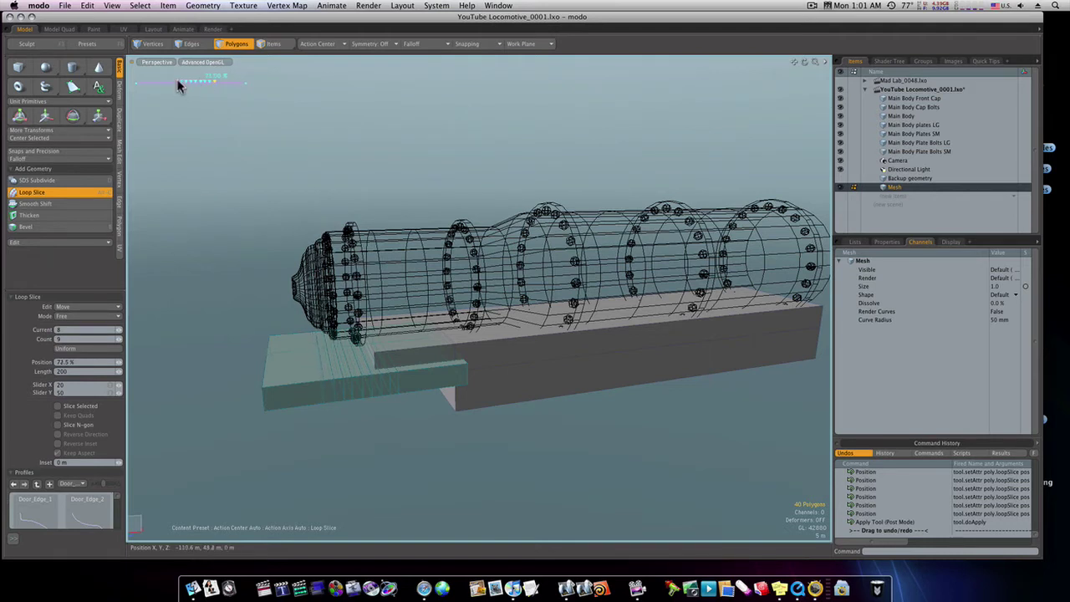
Even out the spacing between the clustered slices, finish the Loop Slice and clear the polygon selection
drag(173, 81, 182, 87)
drag(189, 84, 202, 86)
click(203, 81)
drag(207, 83, 212, 81)
key(space)
key(Escape)
Raise the two rearmost slice edges on the underside of the front plate by about 2.6 m
alt+drag(417, 391, 376, 351)
key(space)
key(space)
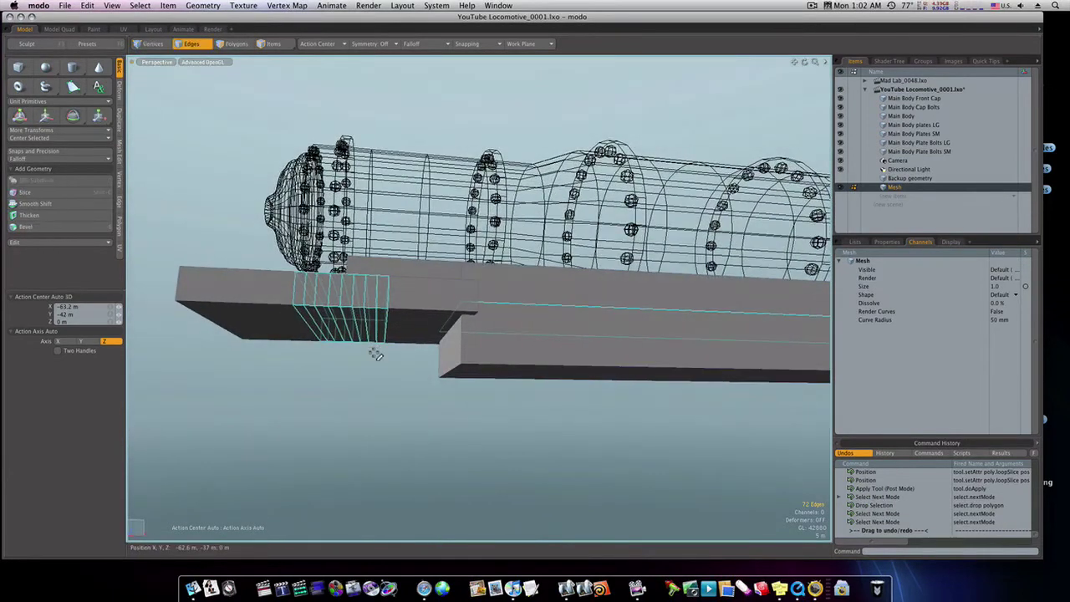
key(Escape)
click(387, 333)
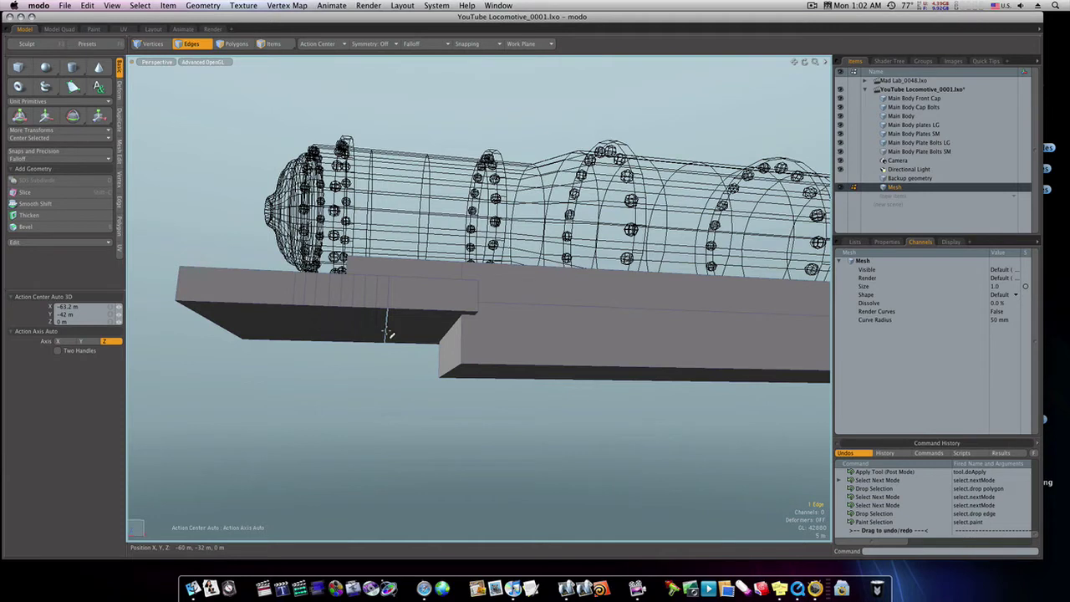
shift+click(382, 333)
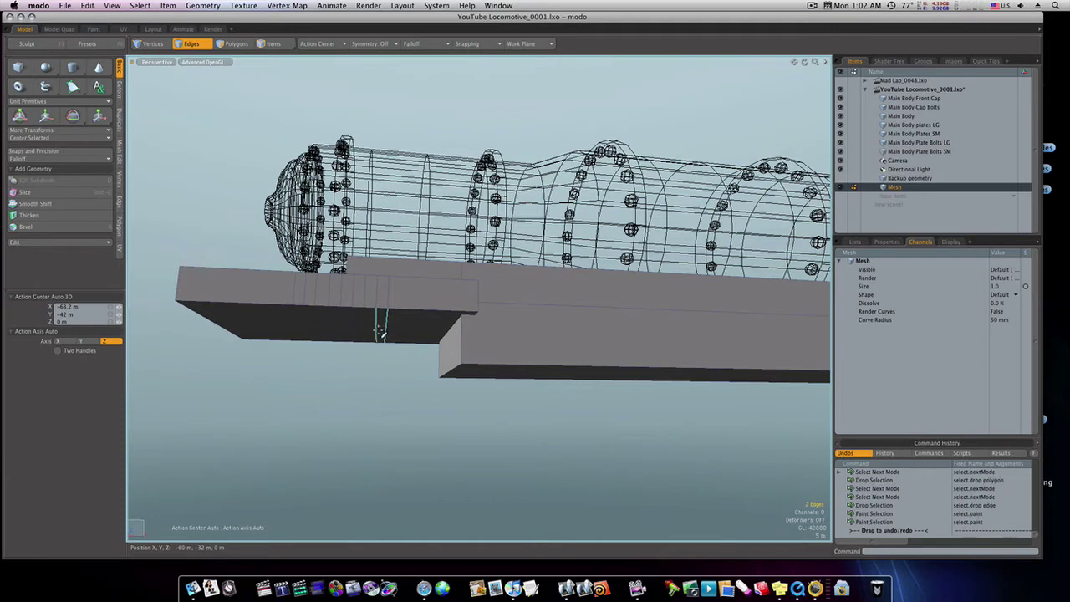
key(w)
mouse_move(382, 324)
mouse_down()
mouse_move(381, 309)
mouse_move(382, 333)
mouse_up()
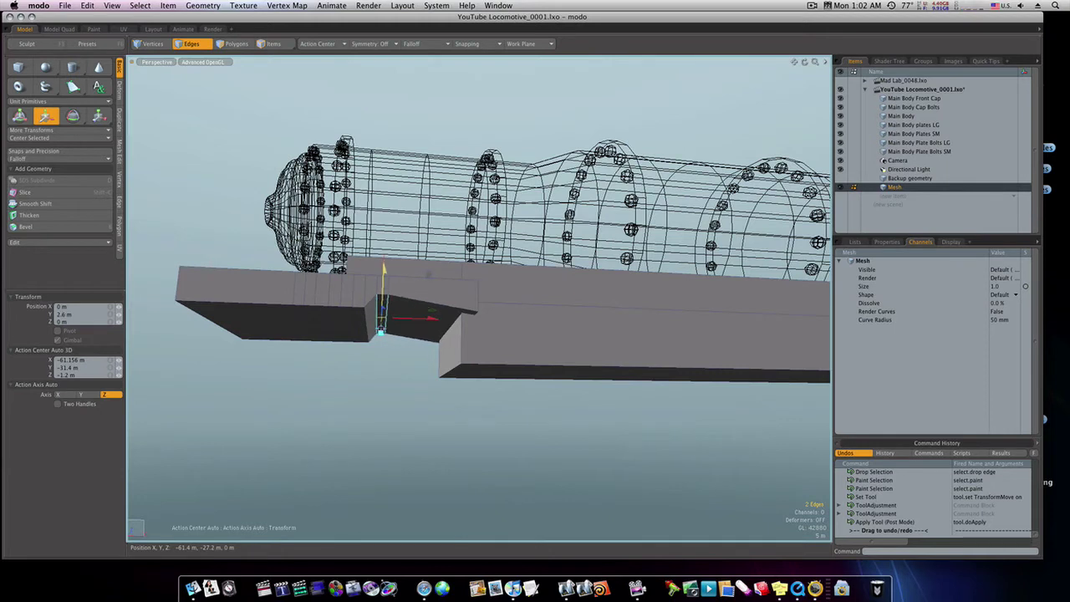
key(space)
Raise the next two underside slice edges ahead of the raised pair by about 2.4 m
click(366, 325)
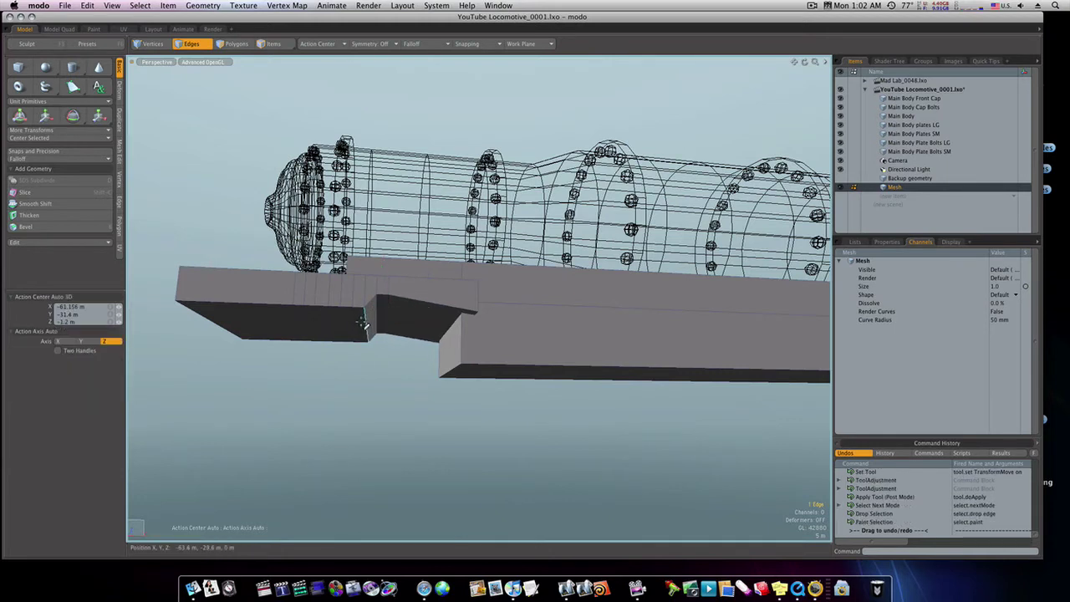
key(w)
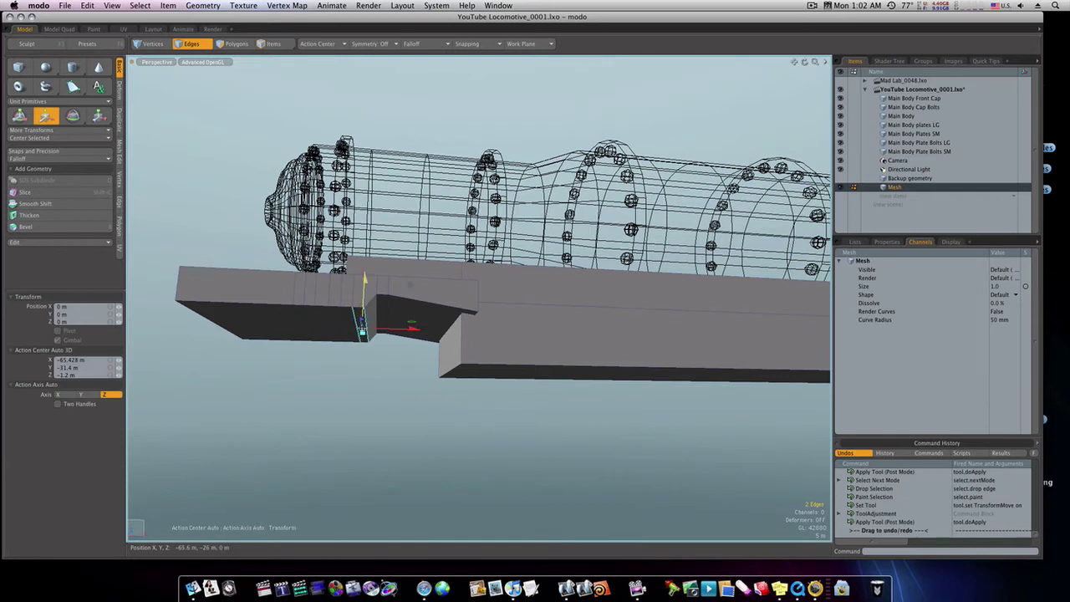
drag(361, 325, 362, 311)
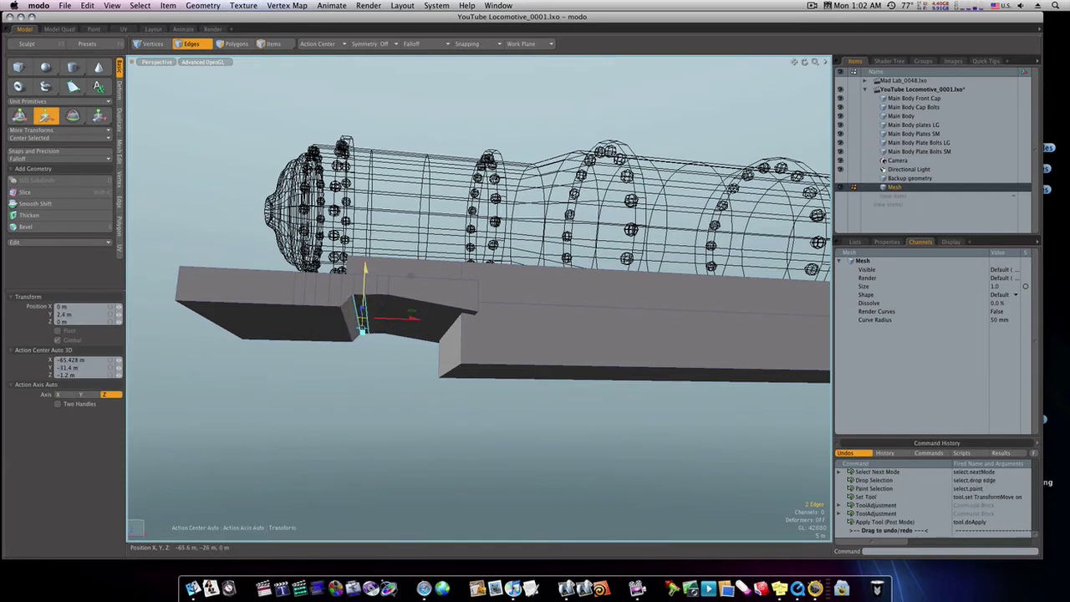
key(space)
Raise the two middle underside slice edges, around -69.7 m in X, to continue the arch toward the front
click(350, 322)
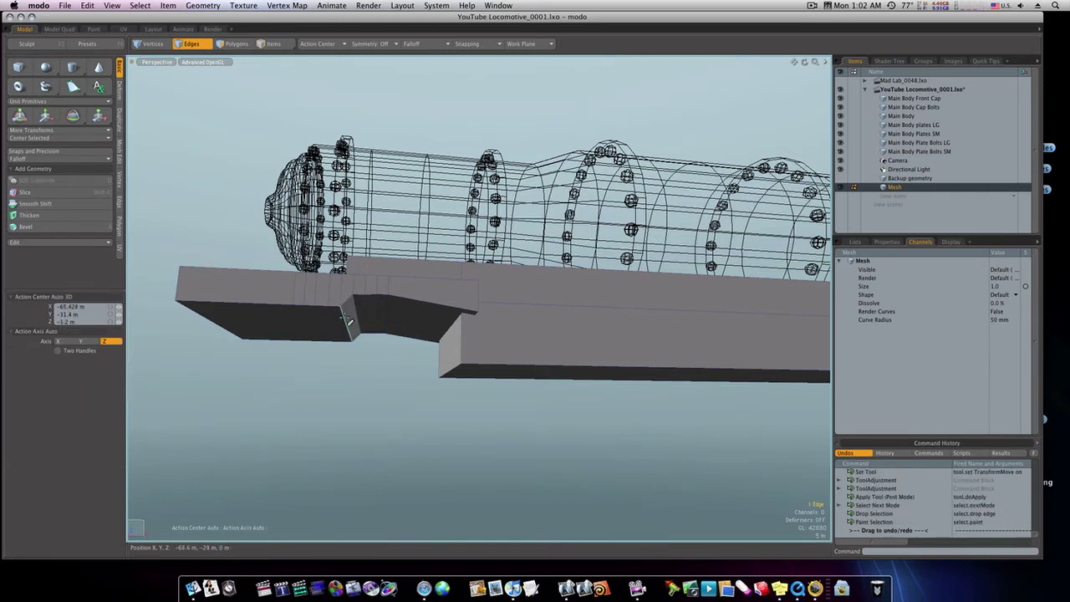
shift+click(336, 319)
key(w)
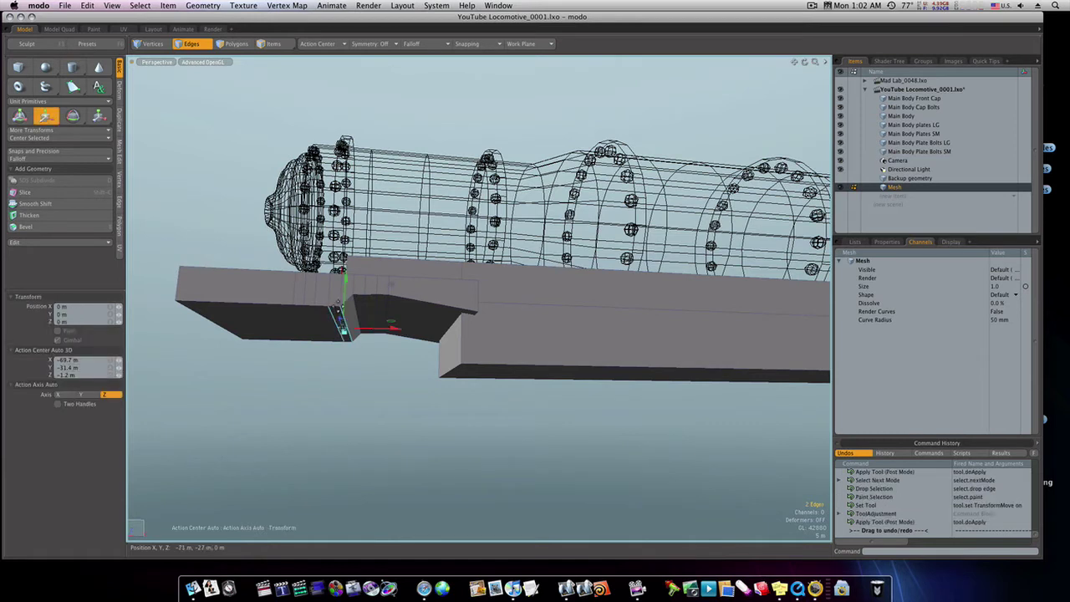
drag(343, 305, 343, 295)
key(space)
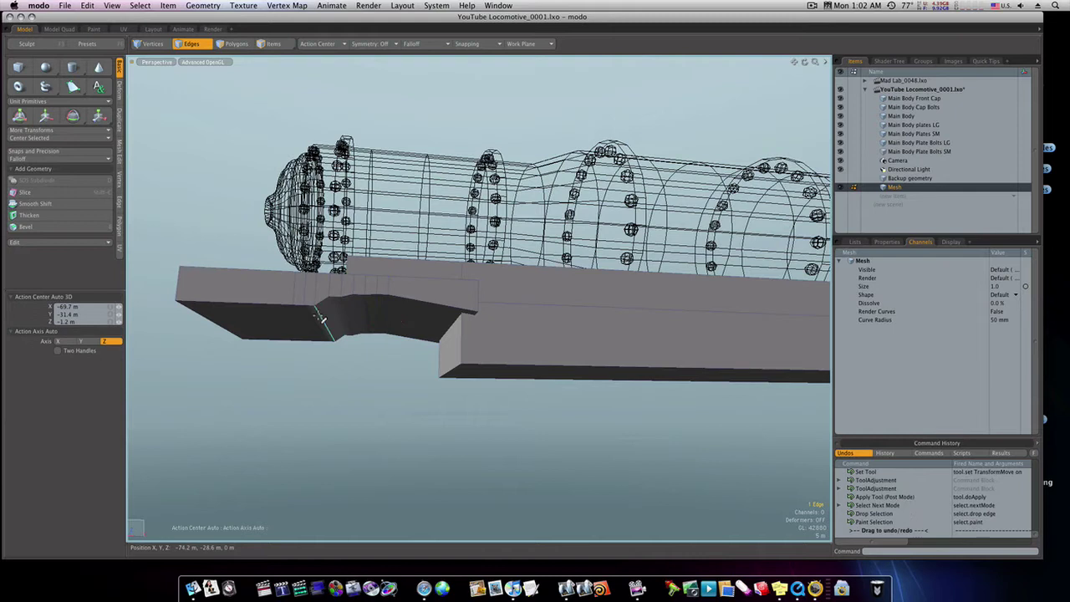
Raise the pair of underside slice edges around -74.1 m in X slightly to start the front curve
click(315, 322)
key(w)
drag(318, 322, 324, 328)
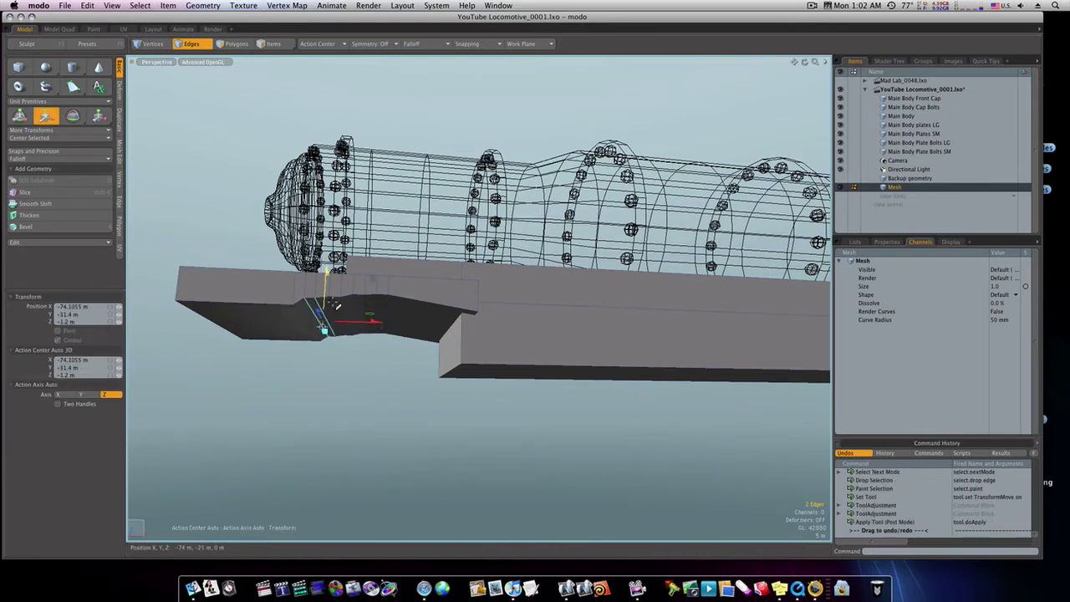
key(space)
Raise the middle edge pair further, and lift the single edge in front of it to smooth the arch's front slope
click(340, 307)
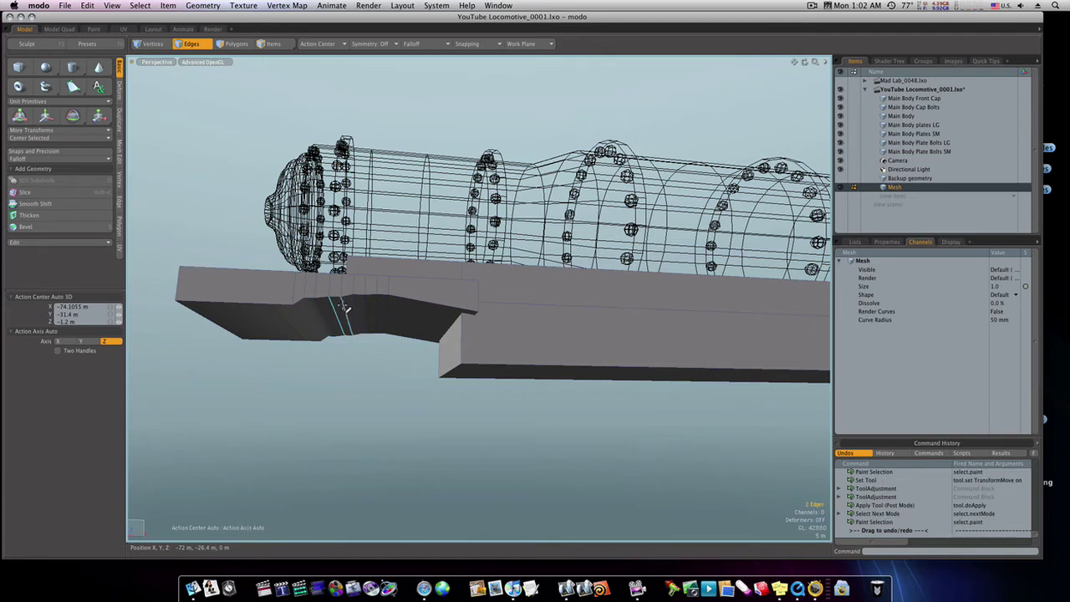
key(w)
drag(345, 328, 343, 320)
key(space)
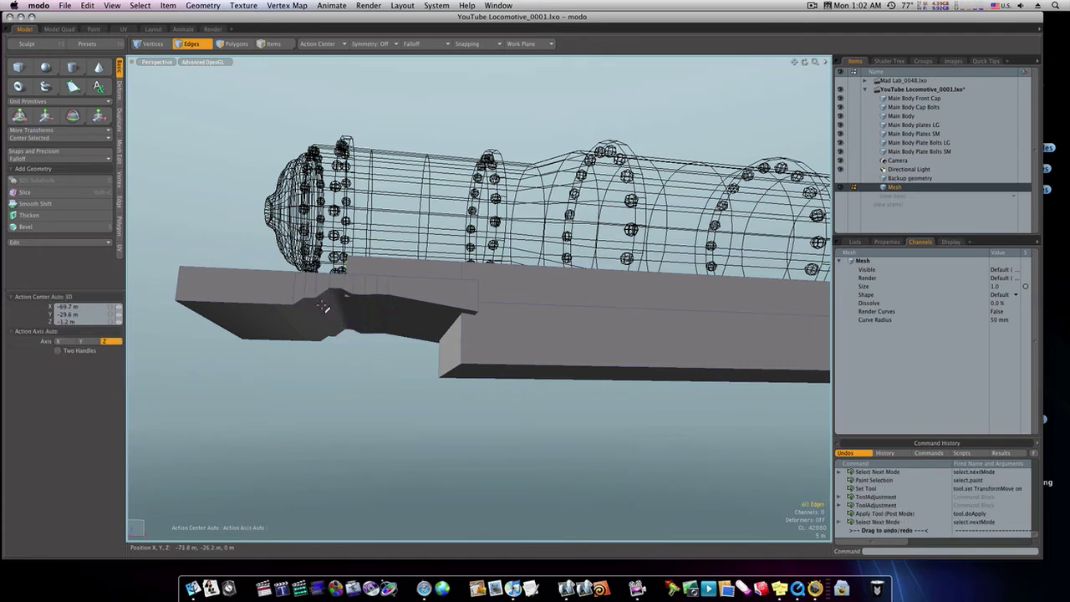
click(323, 310)
key(w)
drag(324, 310, 328, 322)
key(space)
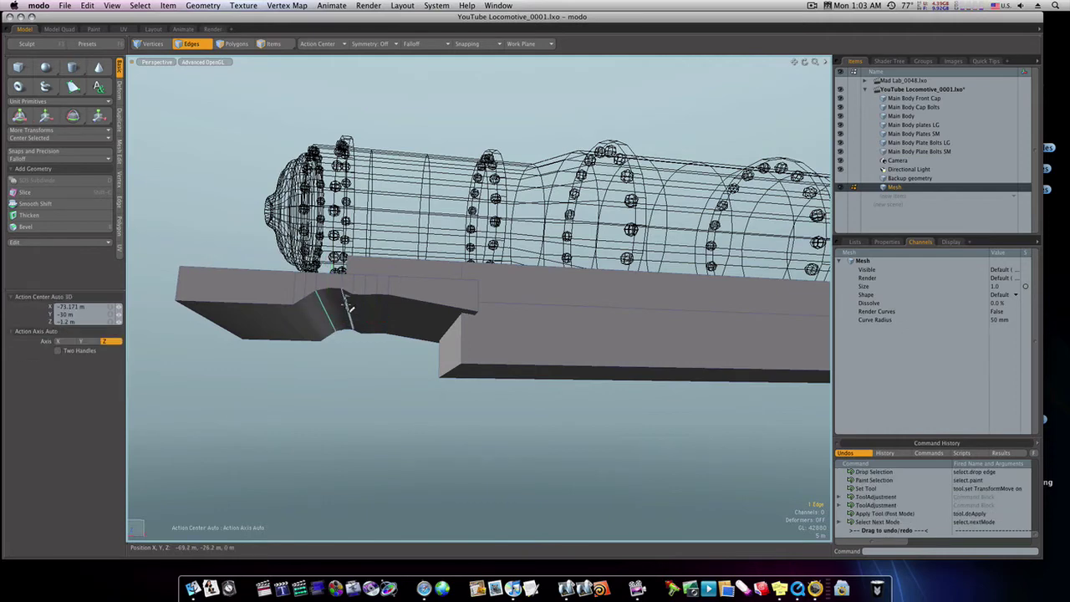
Raise the single underside edge at about -66.5 m in X to extend the arch's flat top rearward
shift+click(349, 306)
mouse_move(360, 322)
alt+mouse_down()
mouse_move(358, 334)
mouse_move(358, 319)
alt+mouse_up()
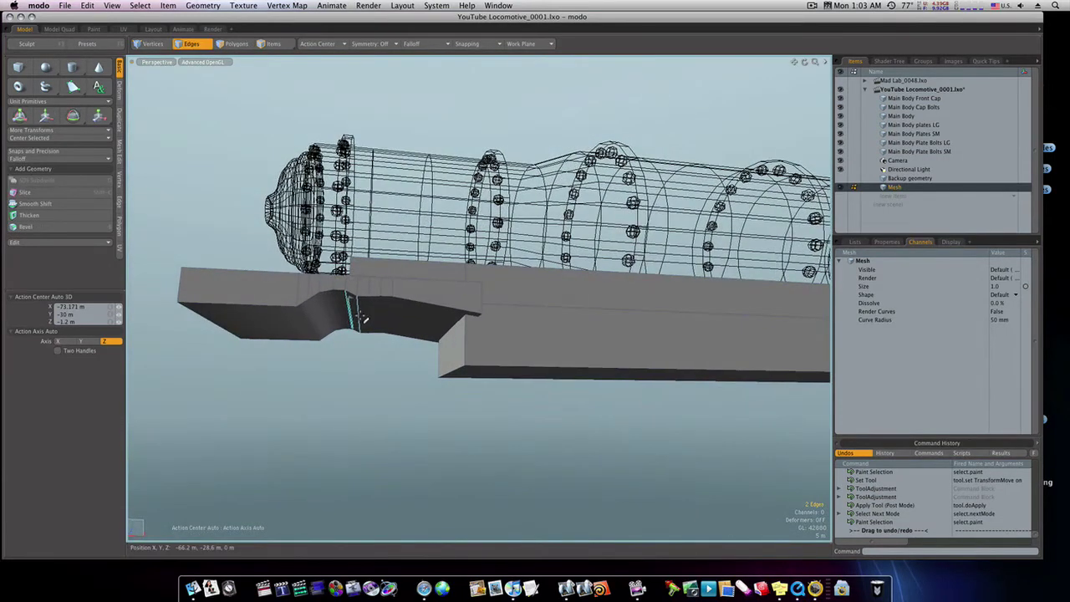
click(364, 318)
key(w)
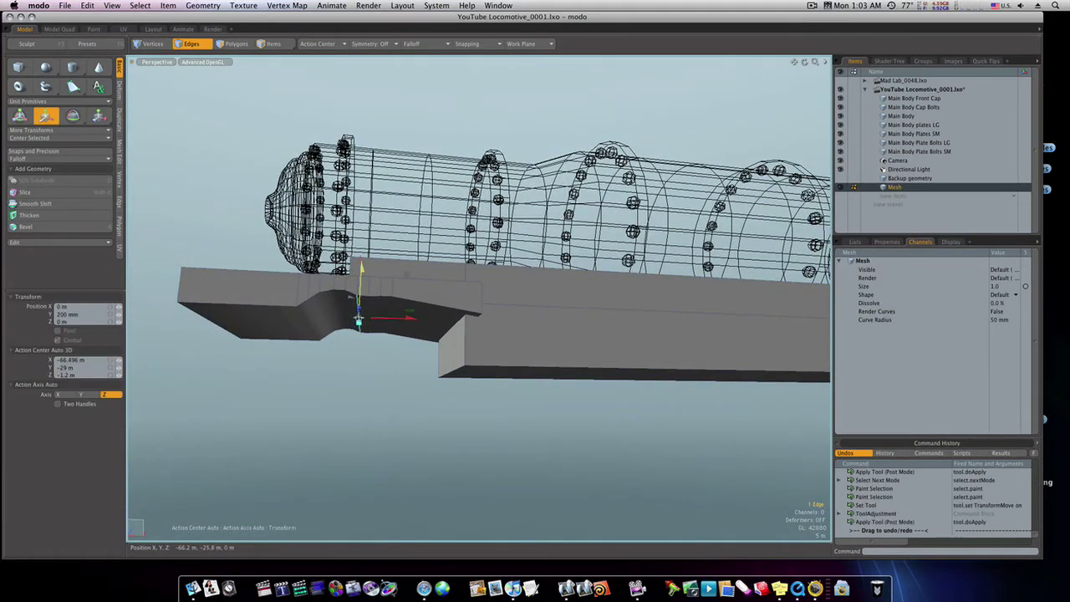
key(space)
Raise the underside edge at about -64.4 m in X by about 1.4 m
click(370, 311)
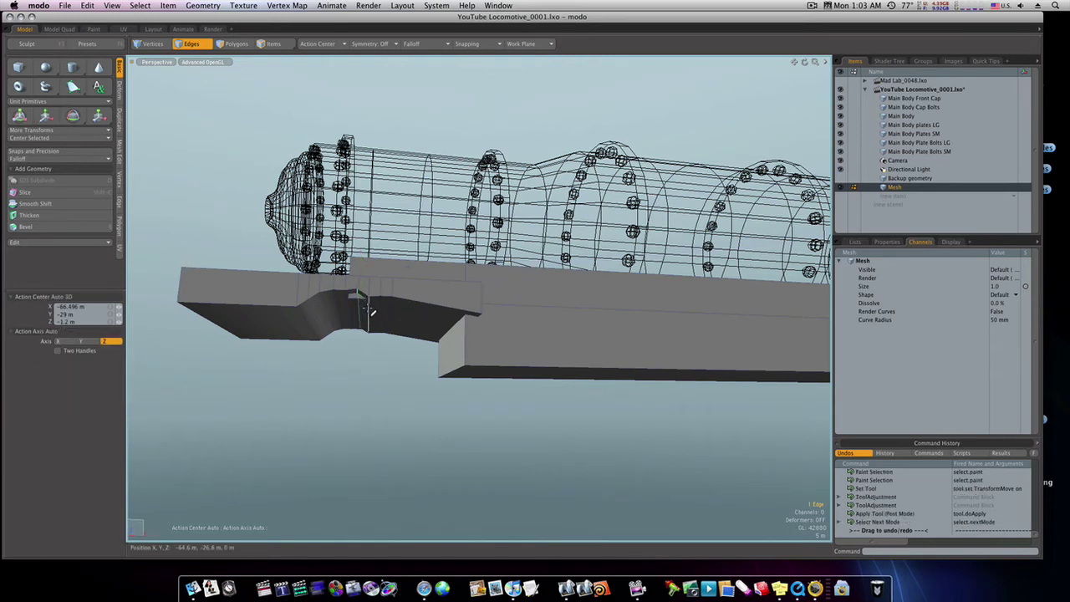
key(s)
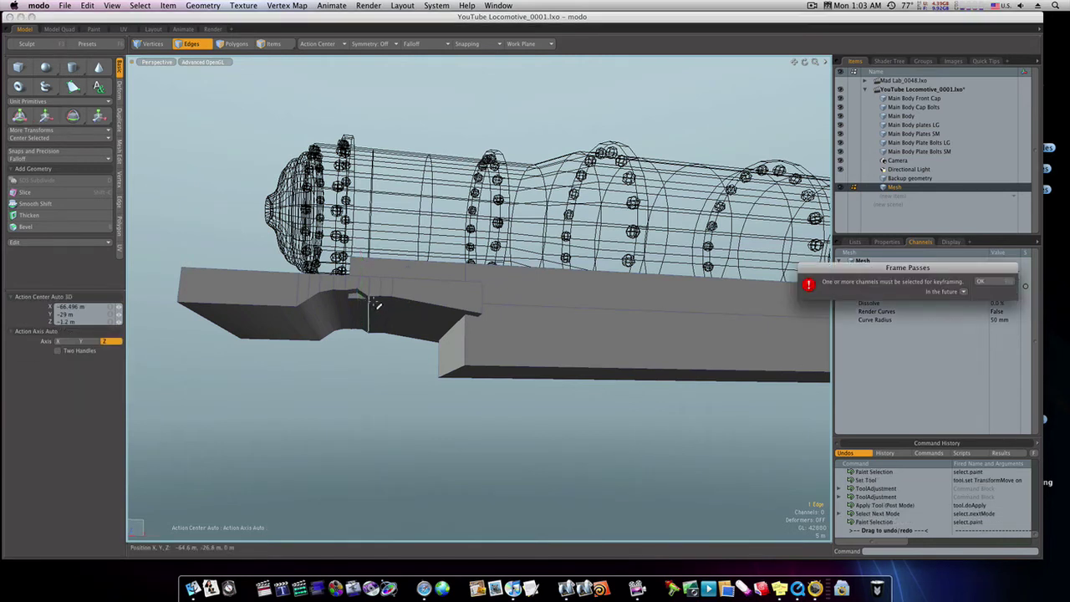
click(979, 282)
key(w)
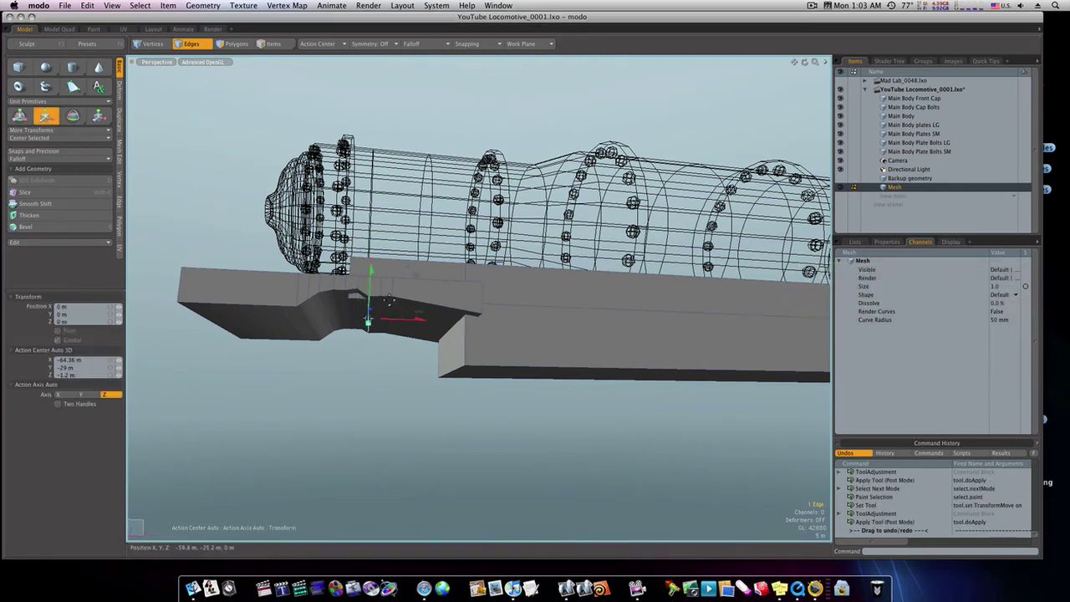
drag(372, 292, 372, 287)
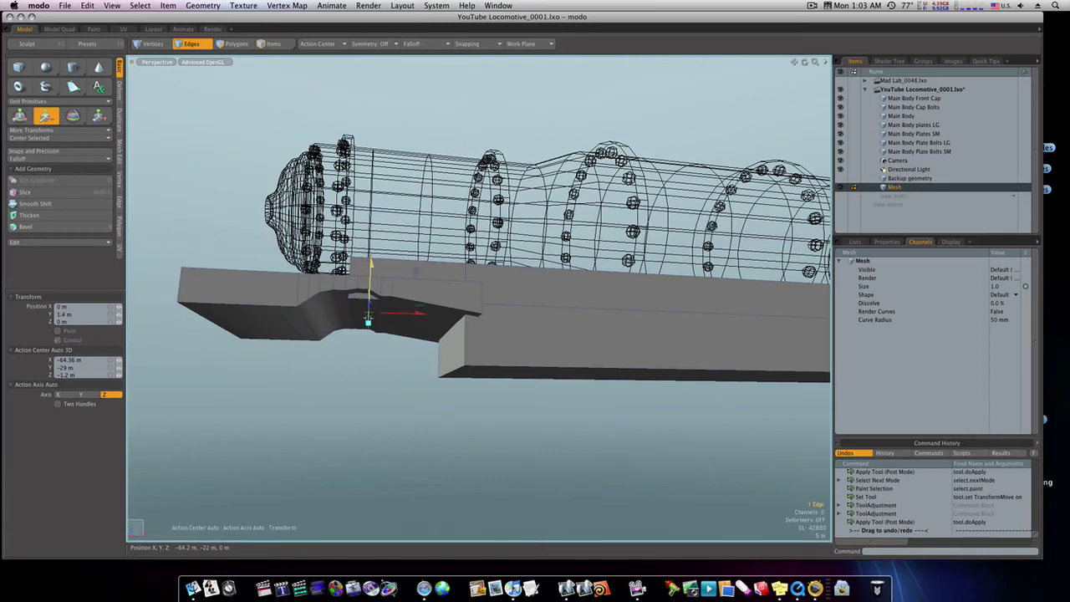
key(space)
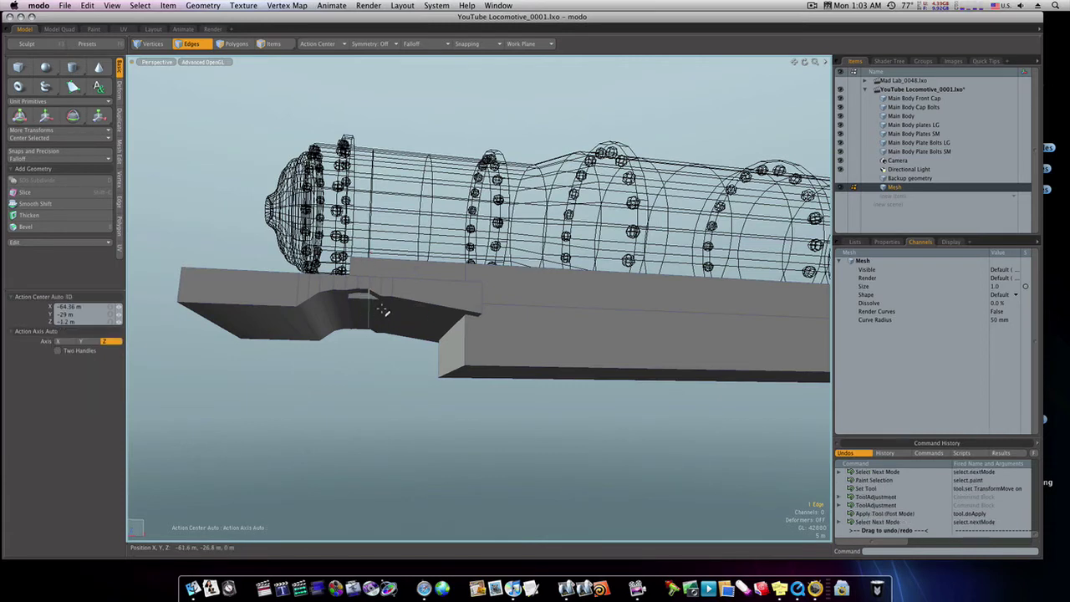
Raise the two rearmost slice edges, at about -62.2 m and -60.1 m in X, level with the arch top
click(380, 310)
key(w)
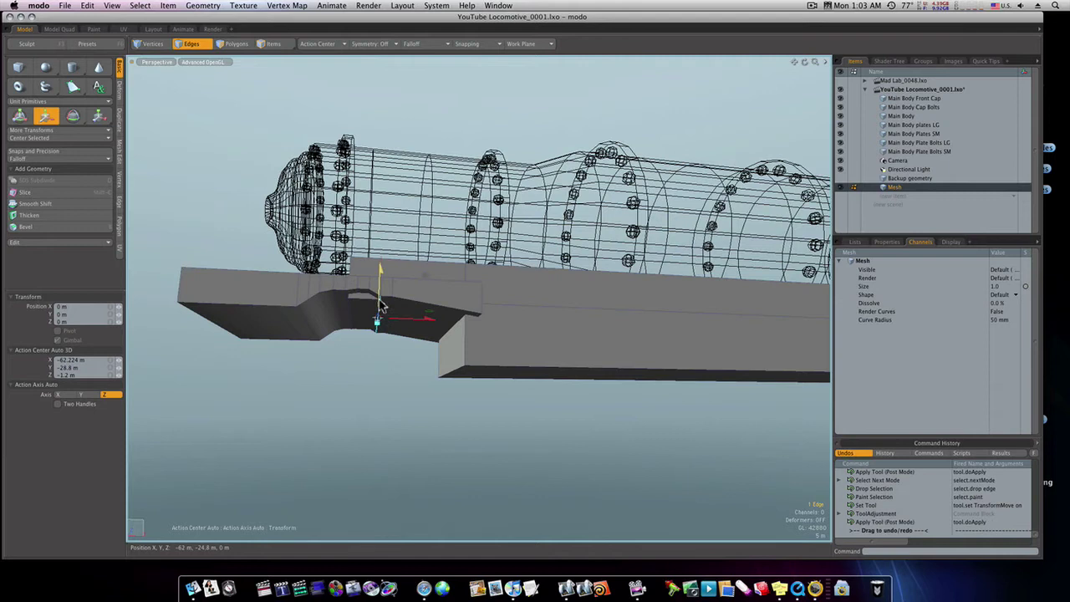
drag(379, 299, 379, 294)
key(space)
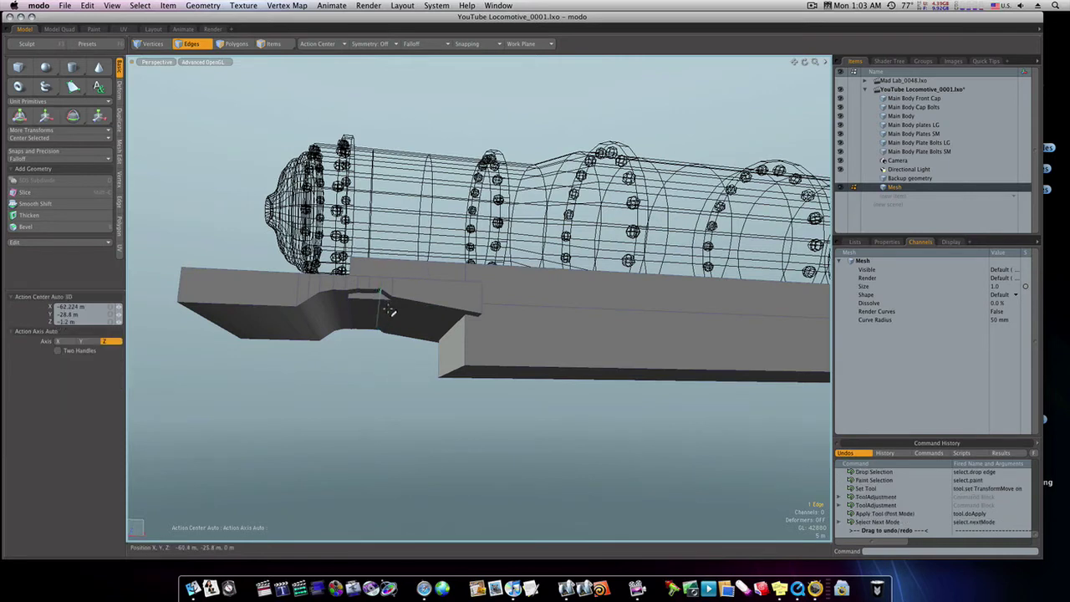
click(387, 310)
key(w)
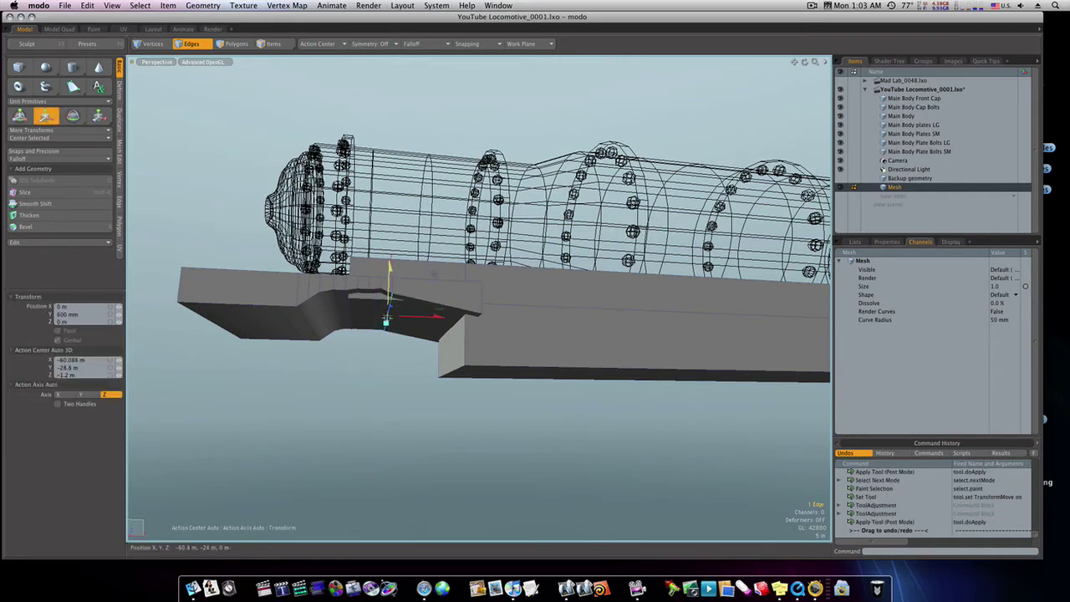
key(space)
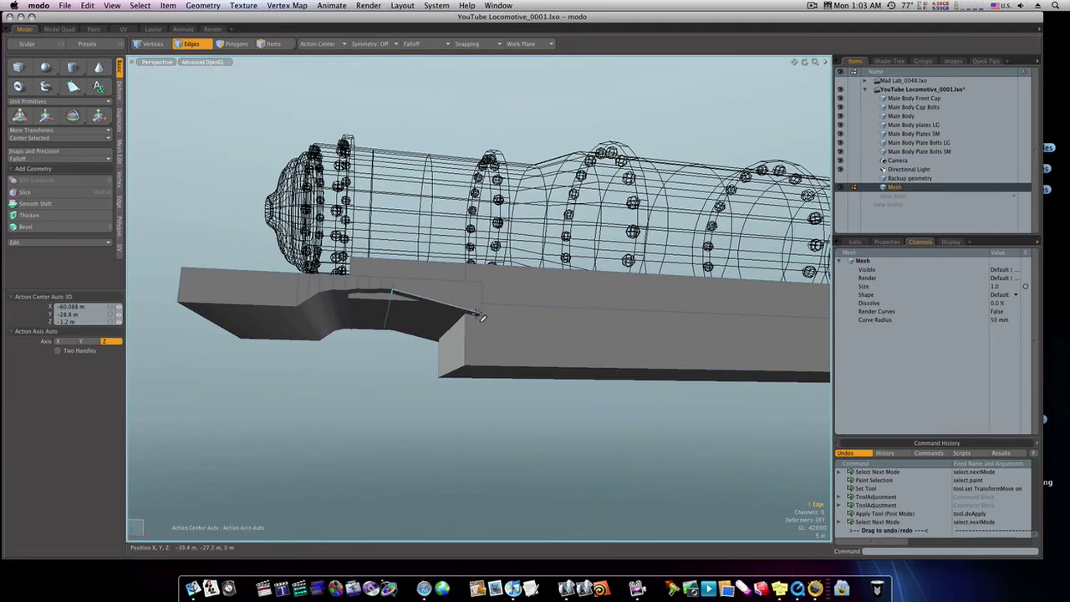
Raise the front plate's rear bottom edge by about 4.2 m to flatten the underside behind the curve
click(479, 315)
key(w)
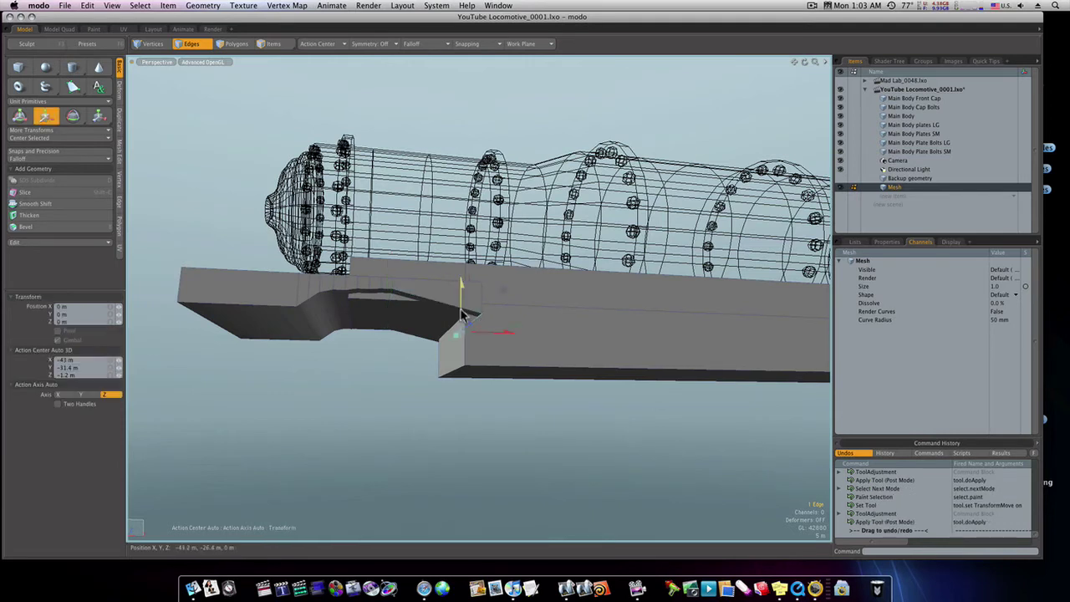
drag(463, 312, 463, 293)
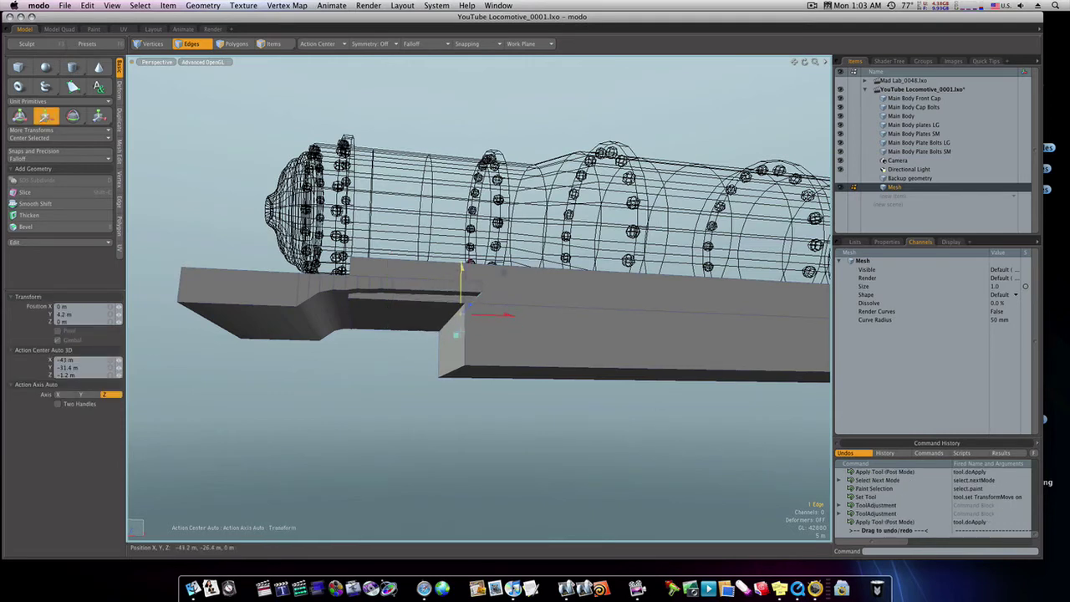
alt+drag(414, 319, 407, 332)
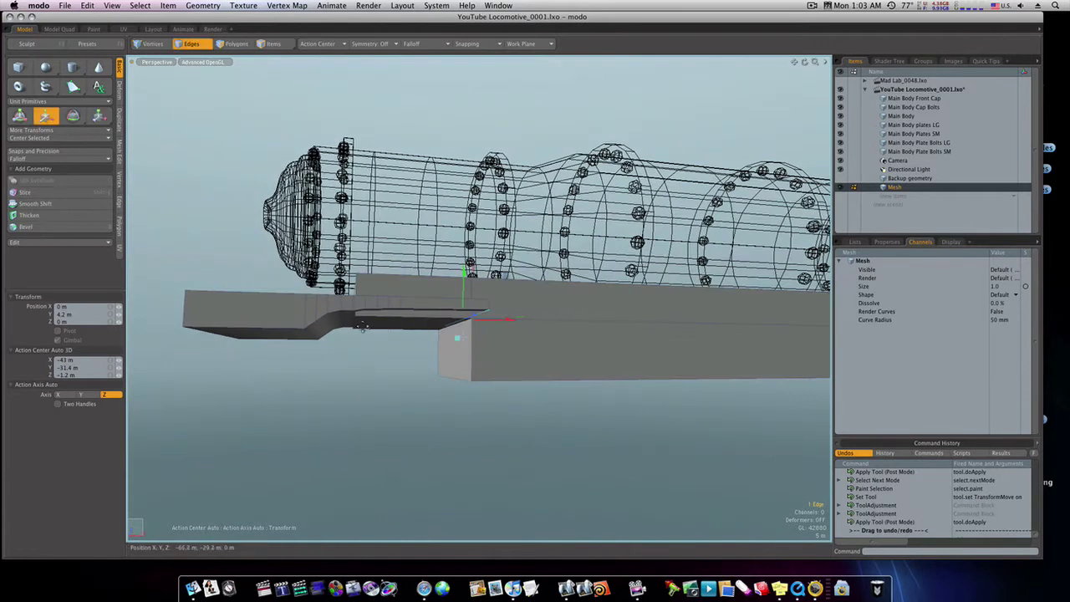
Raise the plate's underside curve edge at about -68.6 m in X by 600 mm and the one at about -70.8 m by 400 mm
key(space)
click(354, 322)
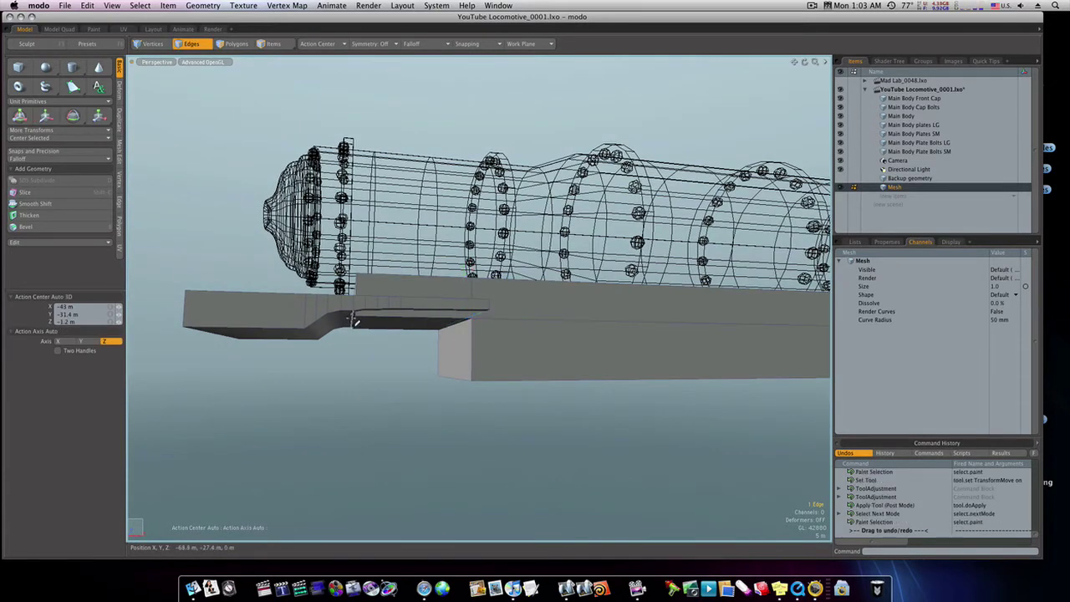
key(w)
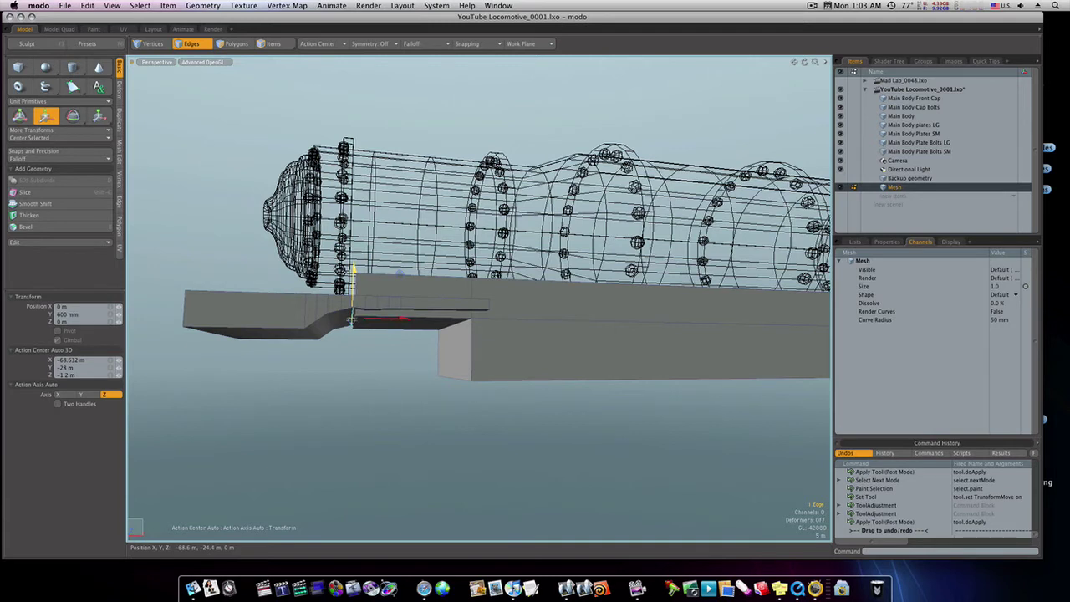
key(space)
click(343, 325)
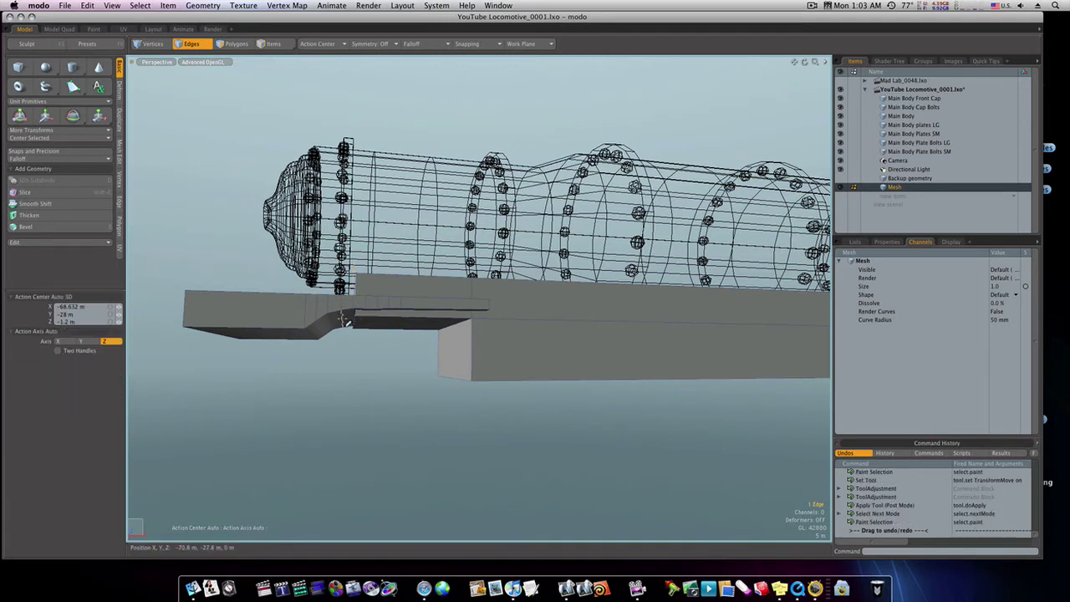
key(w)
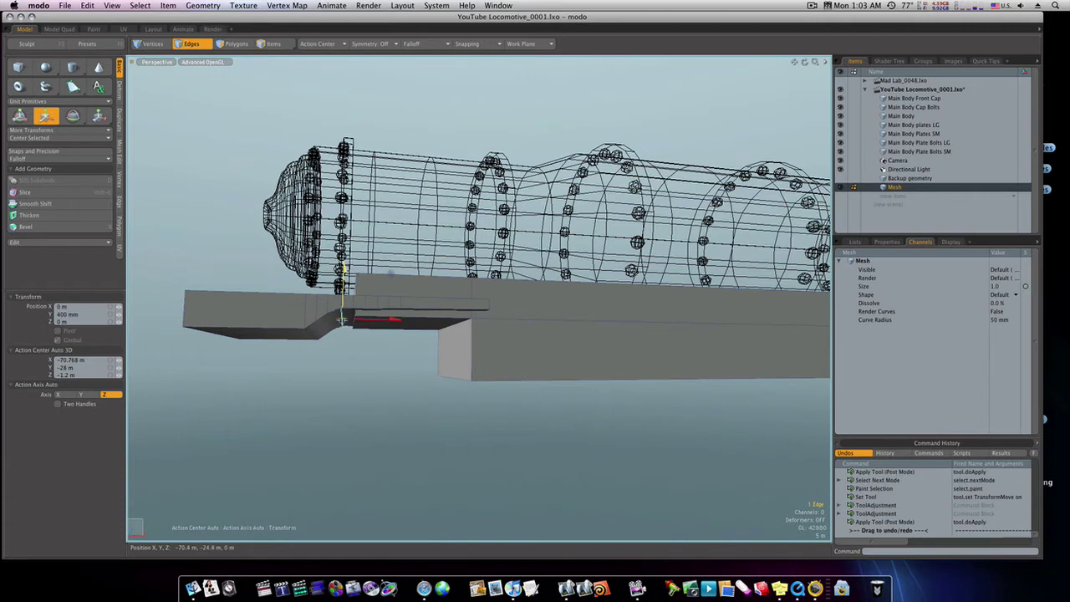
Adjust the heights of the plate's underside edges at about -73.2 m and -75 m in X to smooth the start of the curve
key(space)
click(330, 322)
key(w)
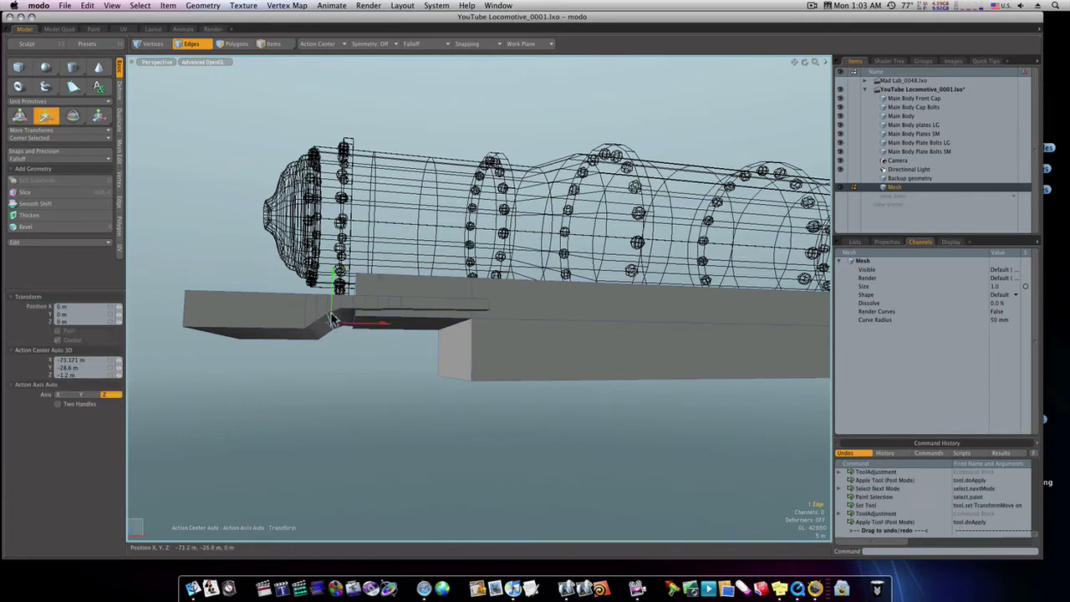
key(space)
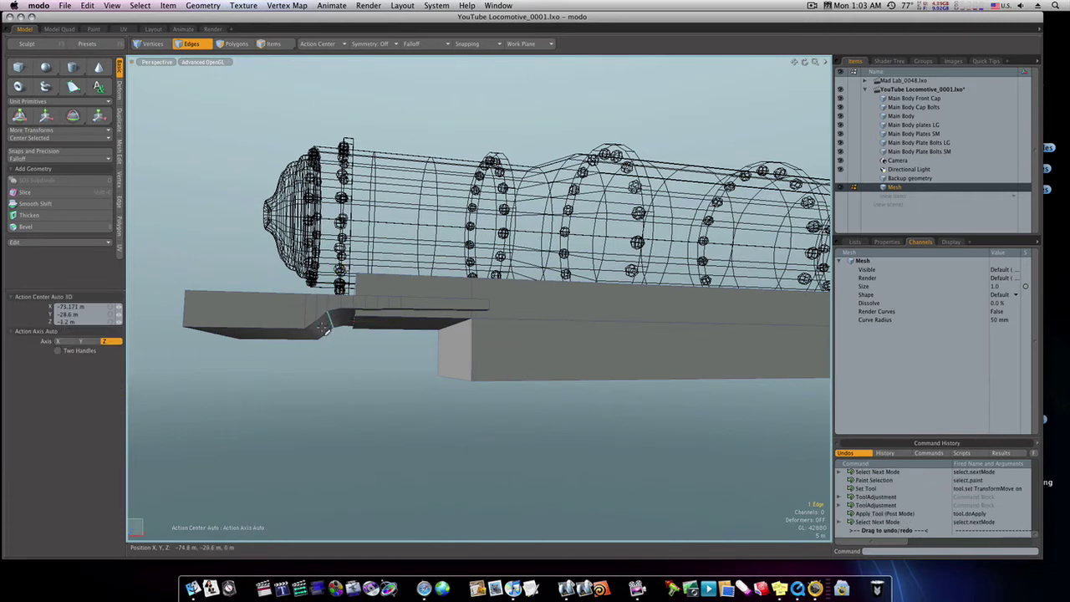
click(321, 327)
key(w)
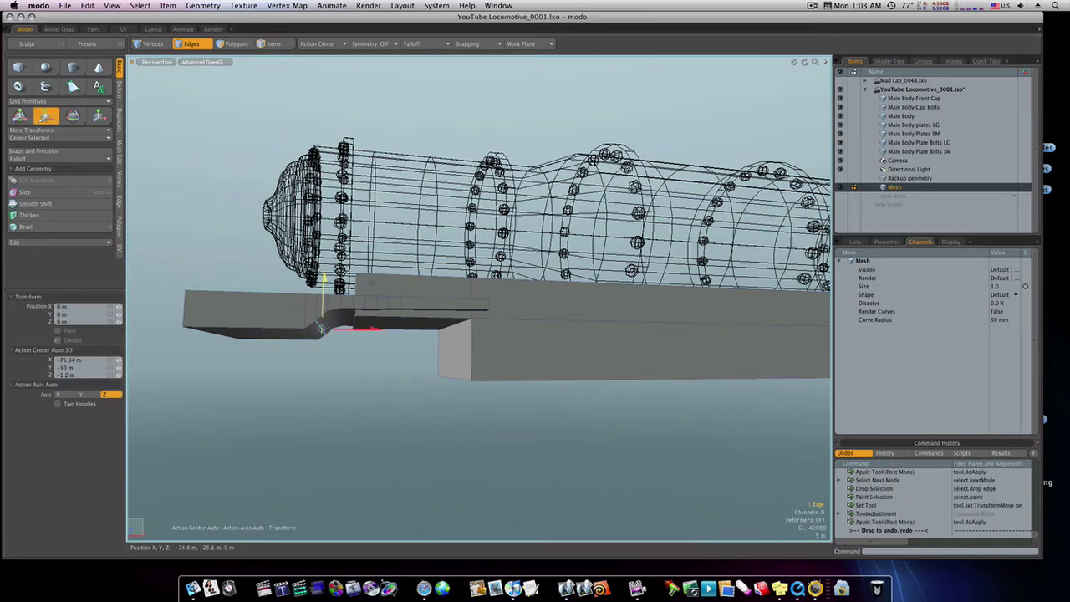
drag(323, 318, 343, 353)
key(space)
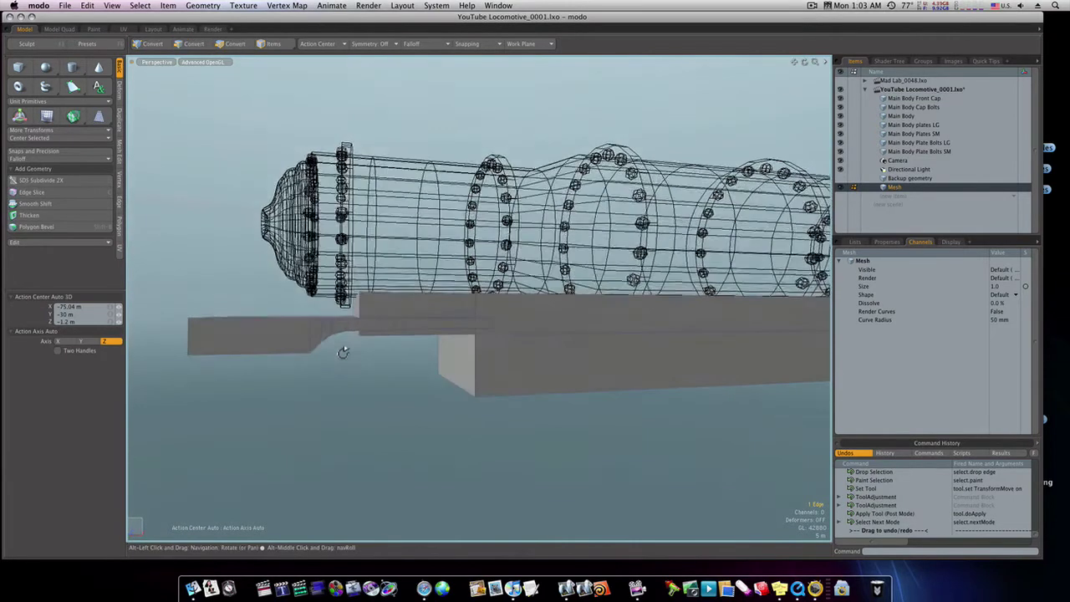
Lower the whole front plate by 1.4 m relative to the undercarriage blocks
key(space)
double_click(298, 354)
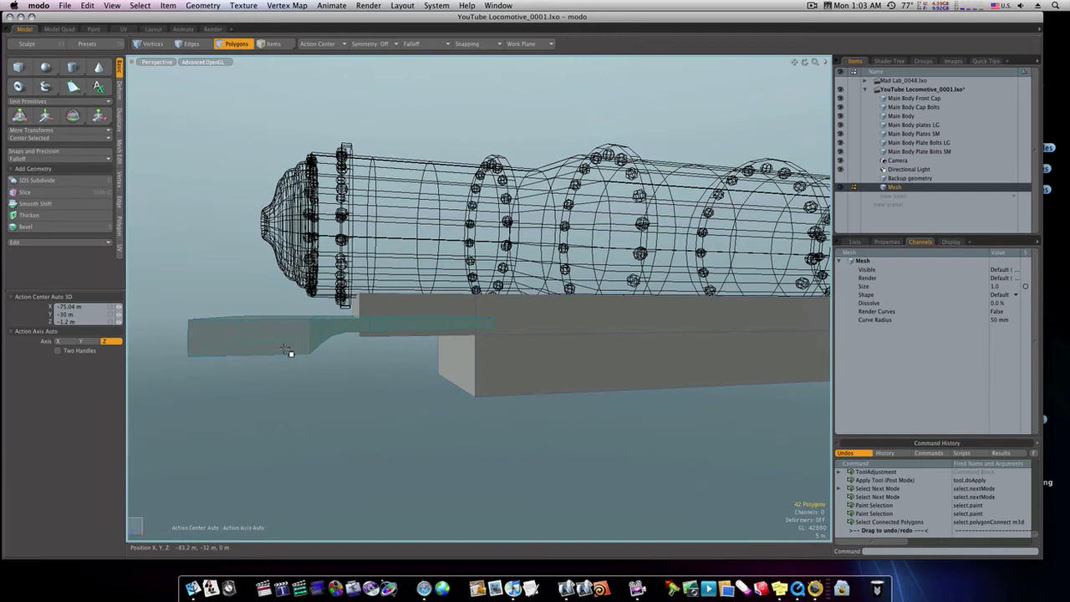
key(w)
click(347, 313)
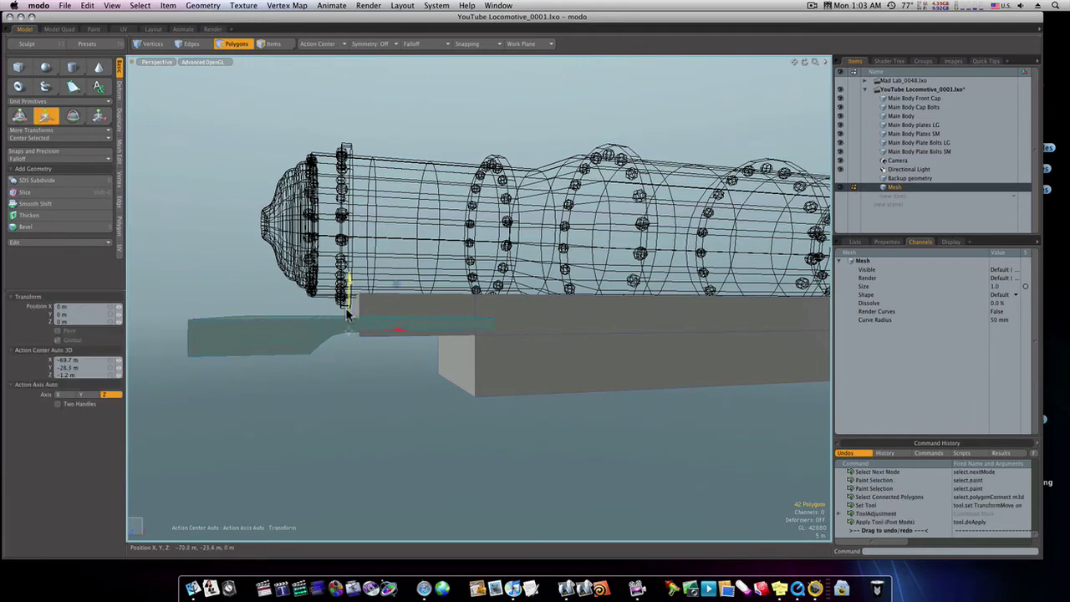
drag(347, 313, 347, 319)
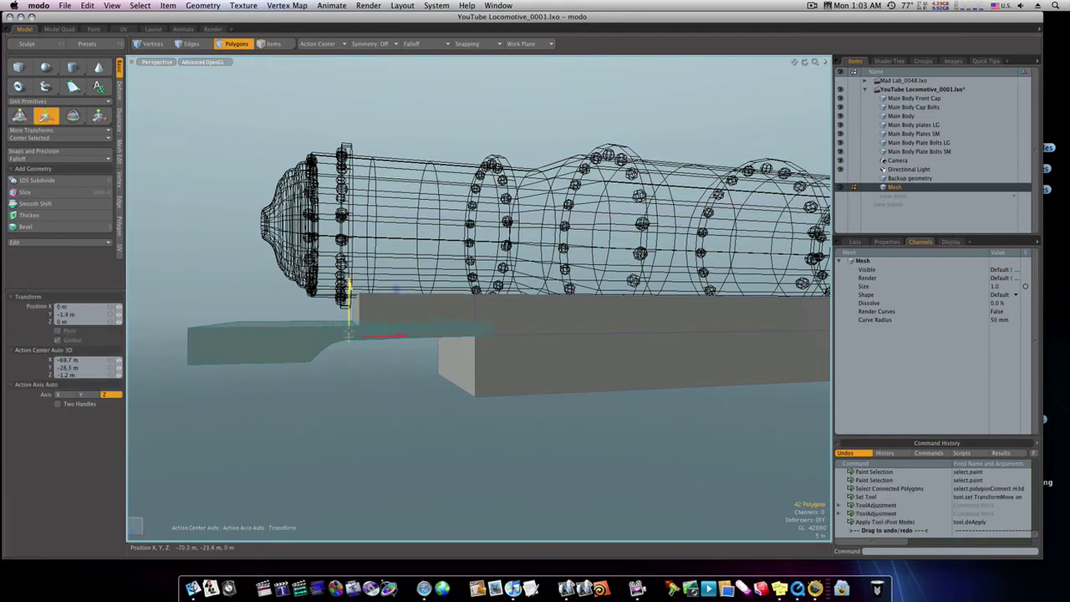
key(space)
click(370, 397)
Shorten the front plate by moving its front end face 7 m rearward along X
alt+drag(370, 396, 387, 409)
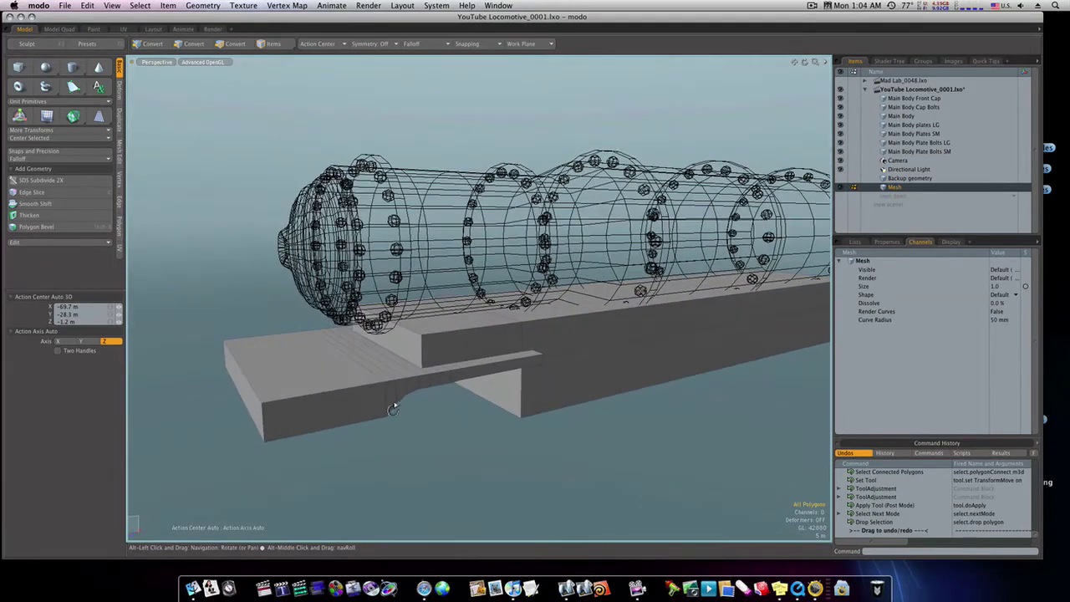
click(248, 400)
key(w)
drag(222, 377, 298, 356)
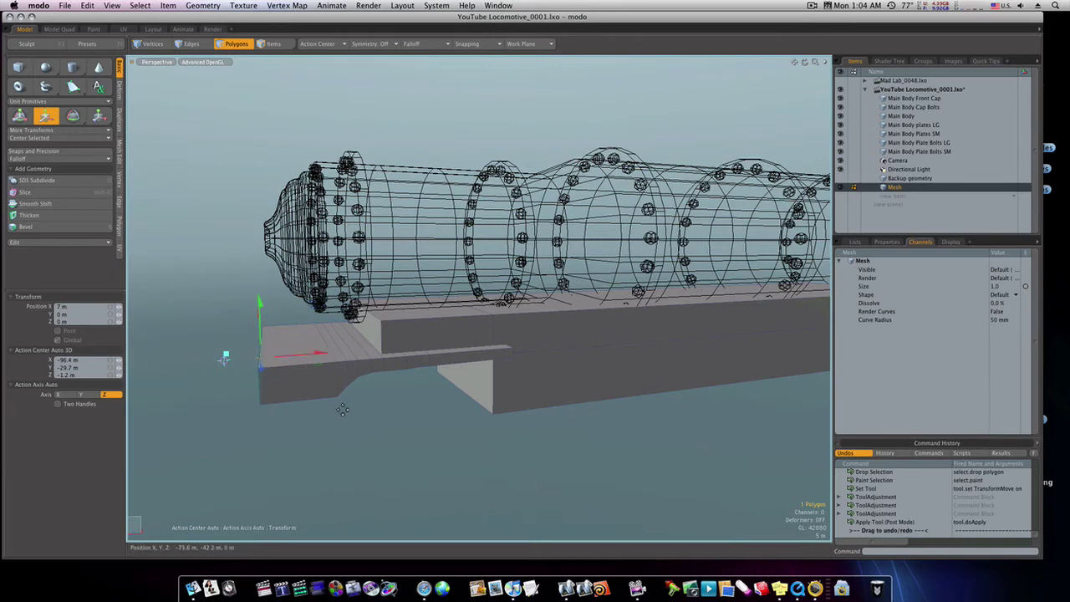
key(space)
click(368, 418)
ctrl+alt+drag(382, 418, 310, 431)
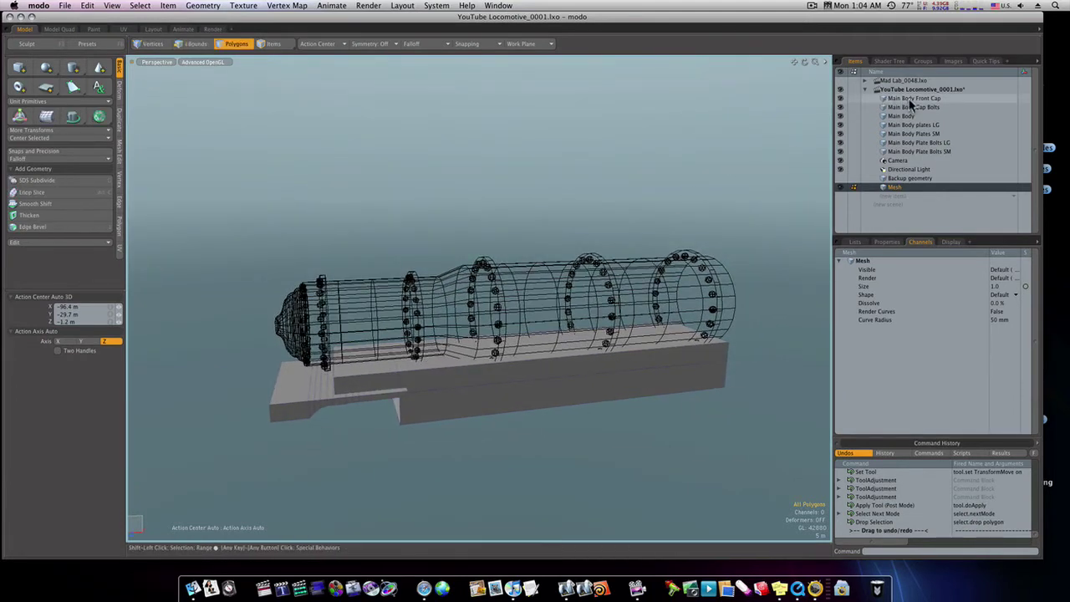
Place the Mesh item directly below Main Body Plate Bolts SM and rename it UnderCarriage
drag(899, 188, 899, 162)
double_click(899, 161)
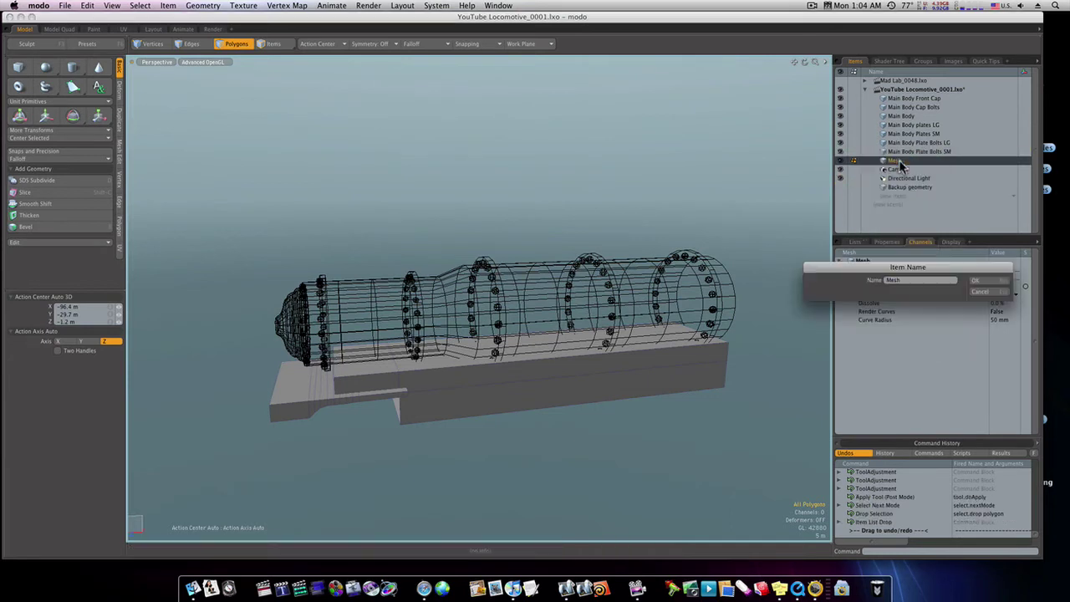
text(Lid)
key(Return)
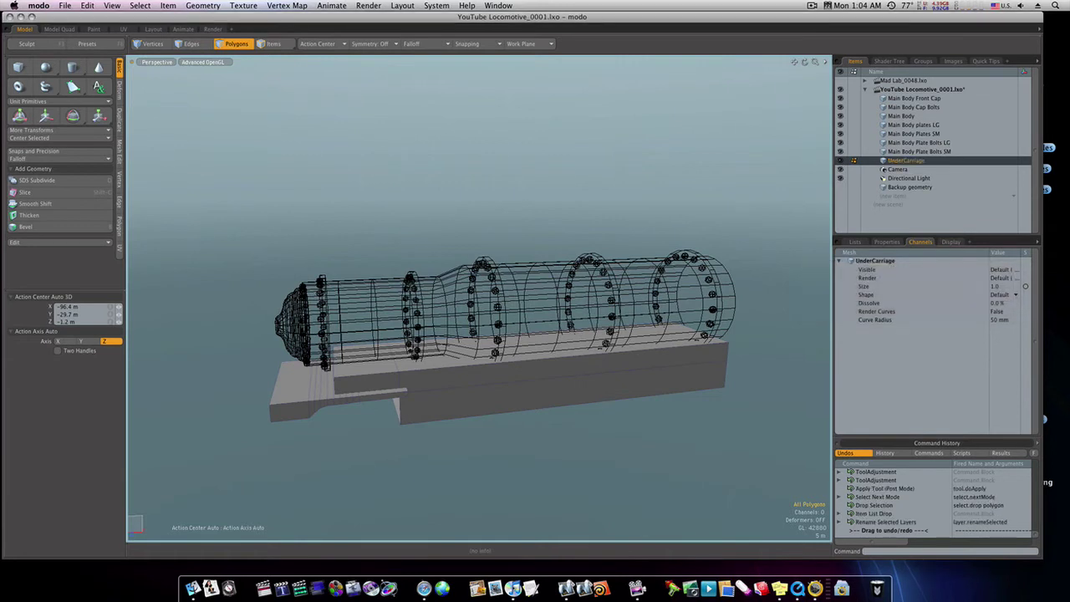
Show all Main Body items and the UnderCarriage shaded together and review the locomotive from several angles
shift+click(888, 99)
alt+drag(518, 346, 473, 381)
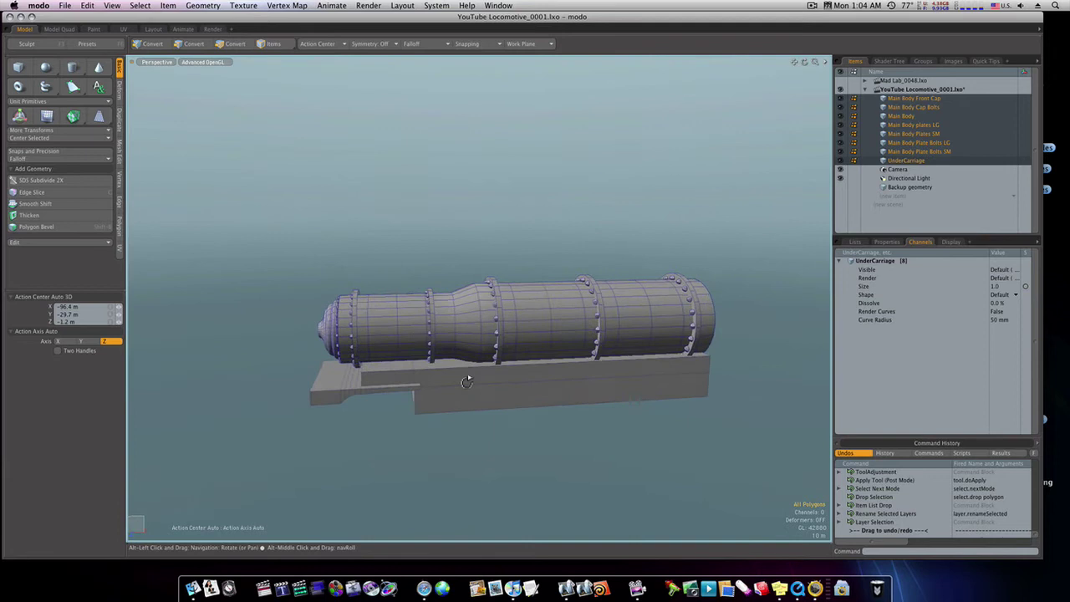
alt+drag(466, 381, 507, 399)
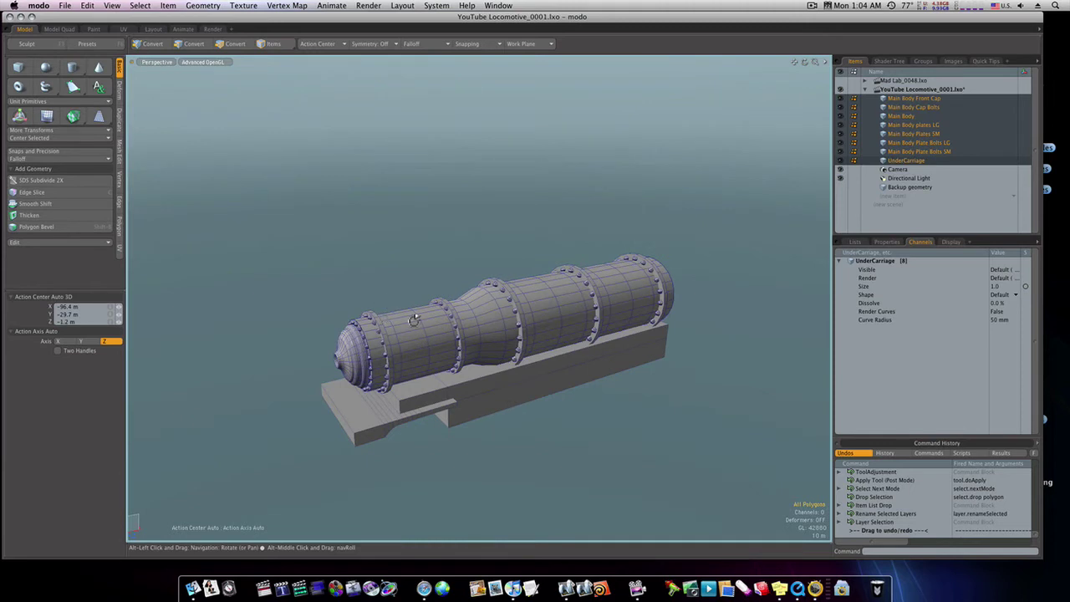
alt+drag(407, 309, 431, 334)
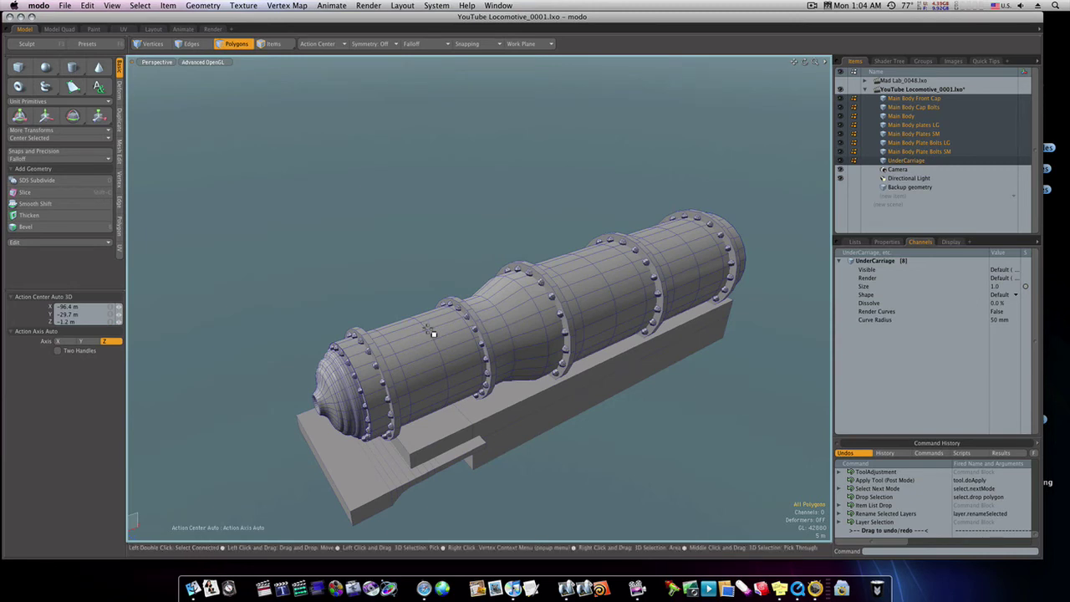
Create a new mesh item and draw a flat horizontal cylinder disc about 9 m in radius over the front part of the boiler
click(917, 195)
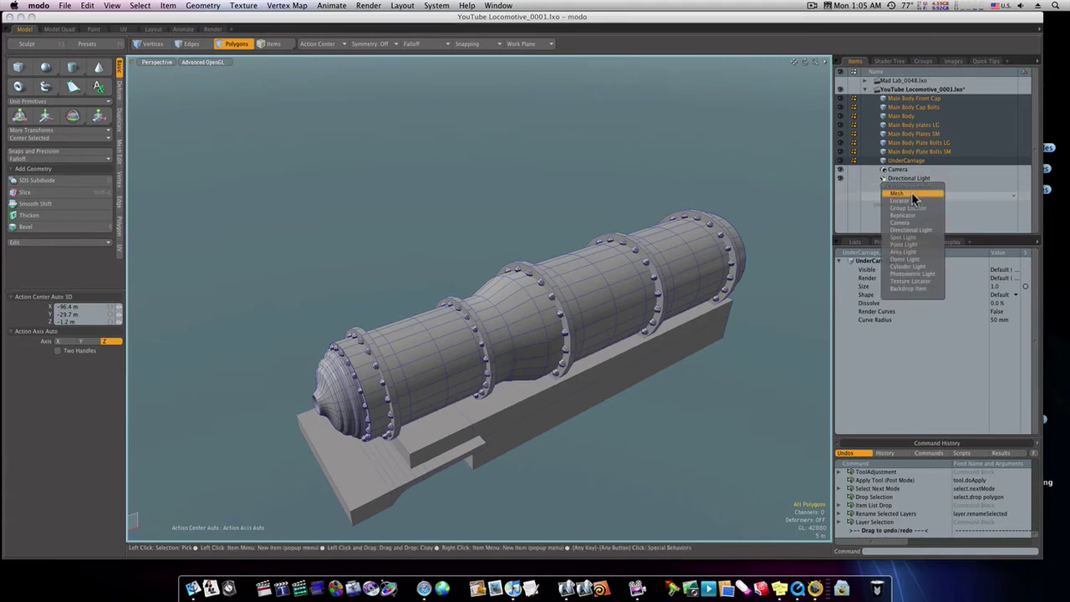
click(911, 194)
alt+drag(463, 337, 558, 408)
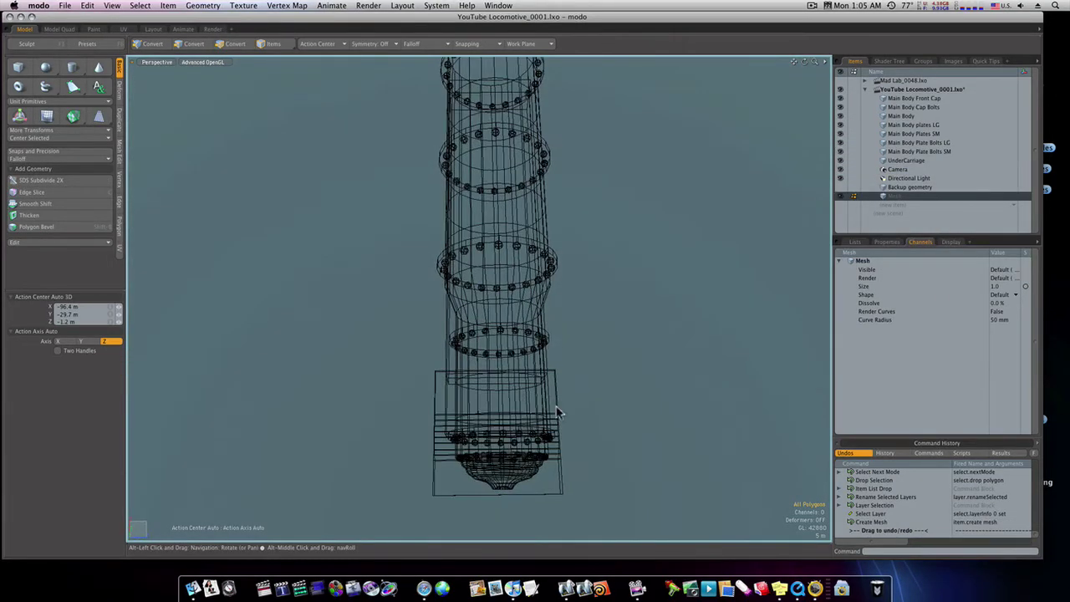
key(3)
click(72, 67)
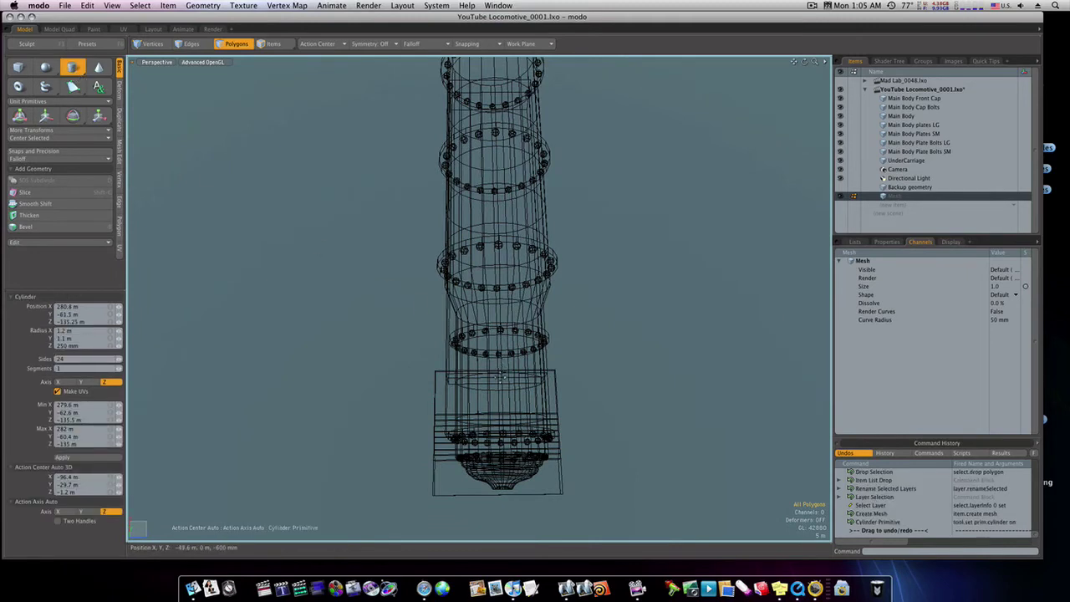
drag(498, 380, 528, 407)
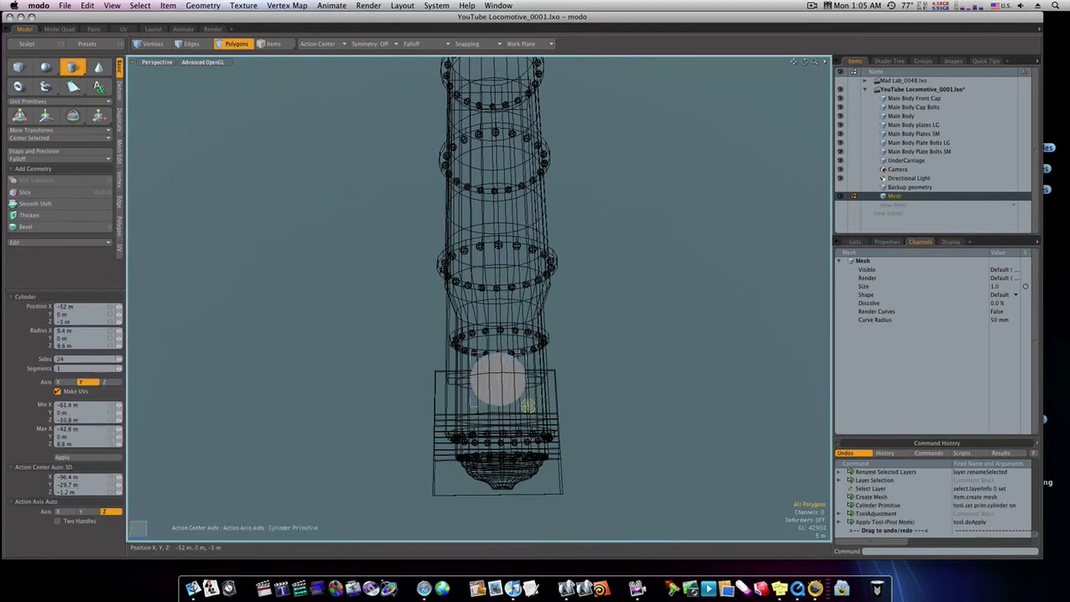
Make the disc circular with a 9.2 m radius in X and Z, and give it a Y radius of 1.2 m
click(119, 351)
click(120, 350)
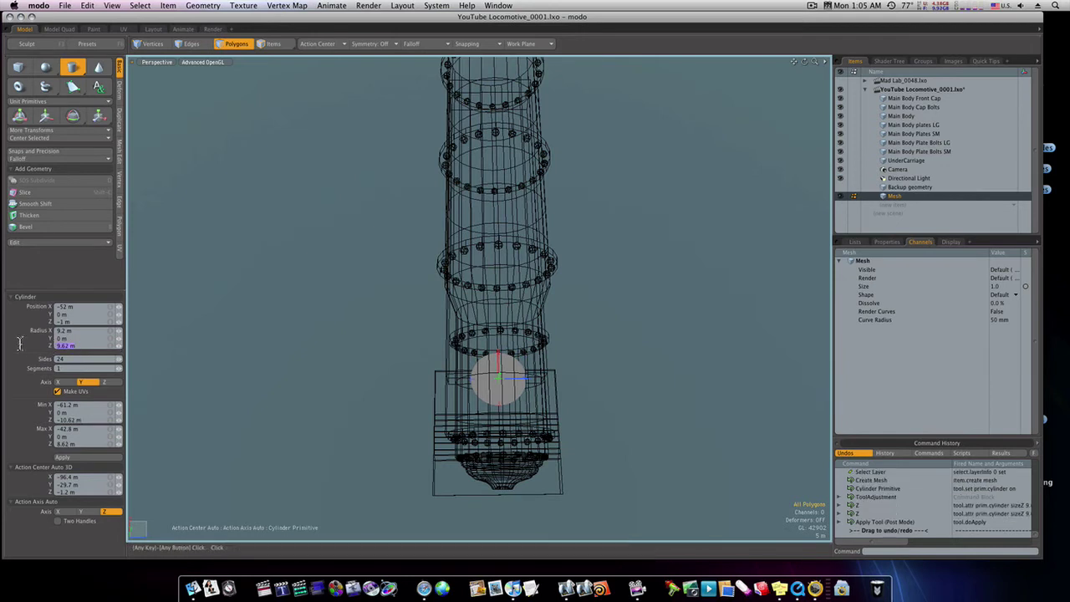
key(Return)
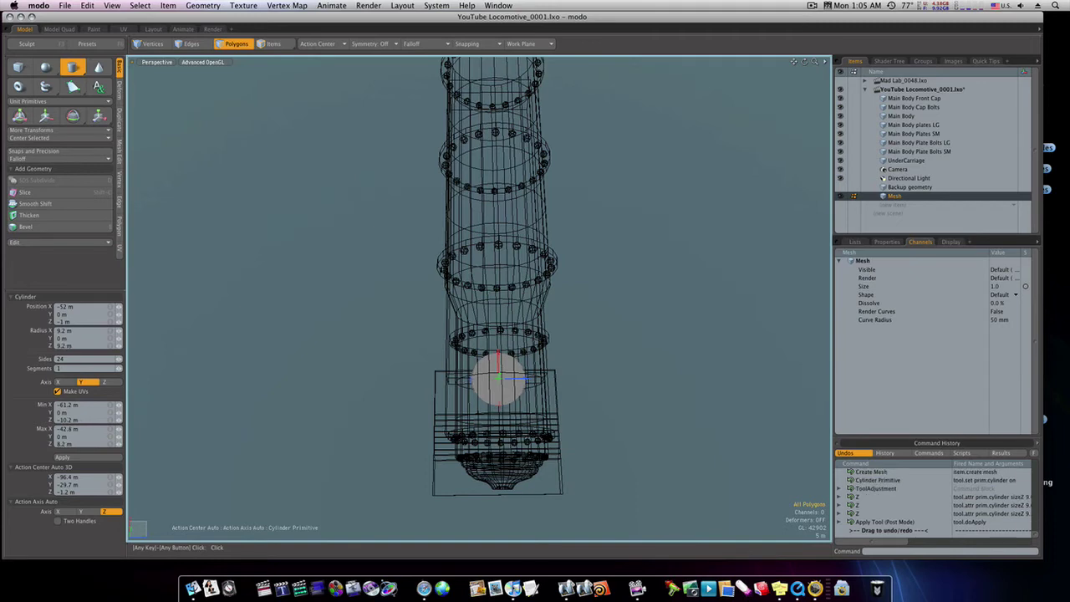
alt+drag(707, 432, 431, 301)
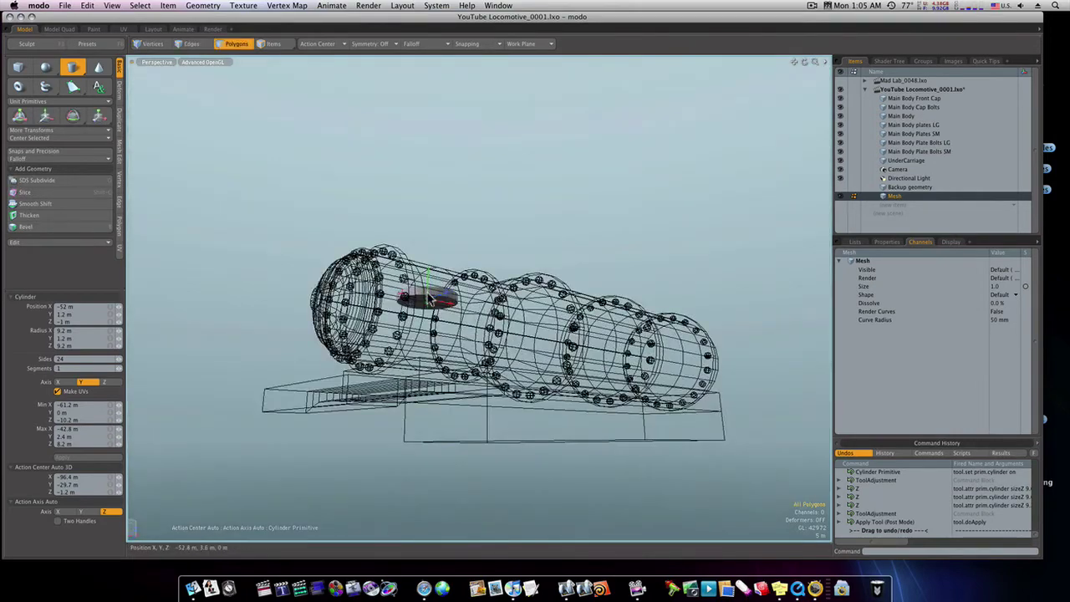
Scale the disc's bottom face up to 114.5% to taper its sides
key(space)
click(433, 308)
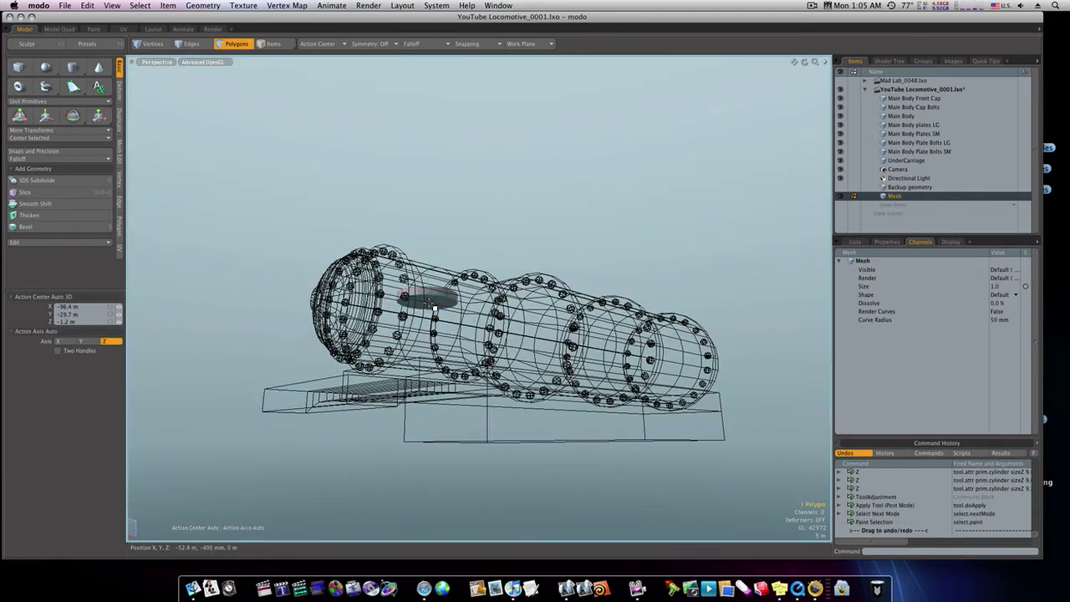
key(r)
drag(432, 309, 441, 308)
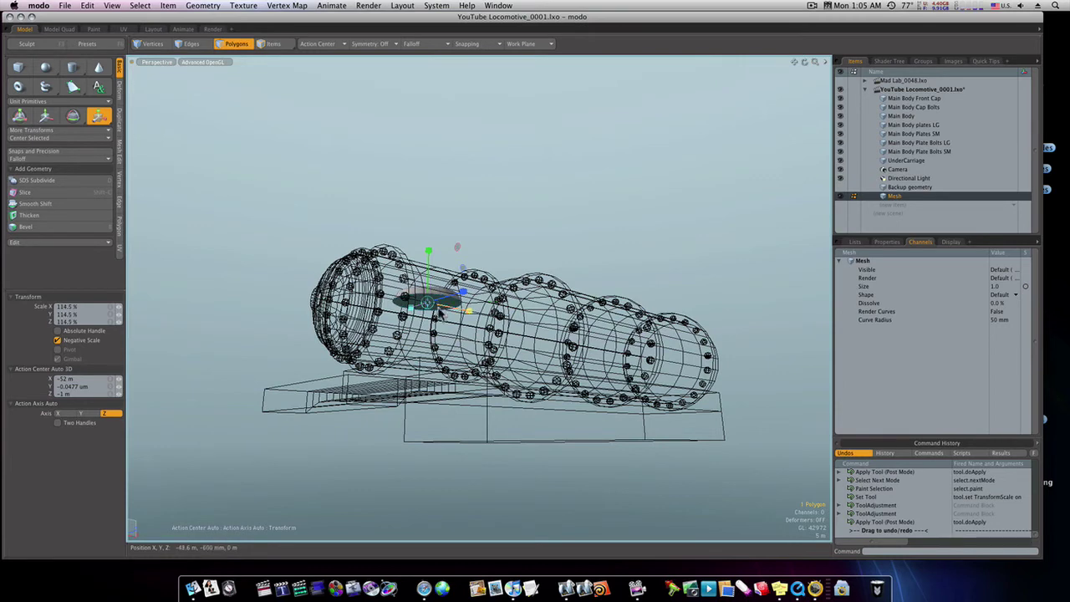
alt+drag(441, 308, 441, 337)
key(w)
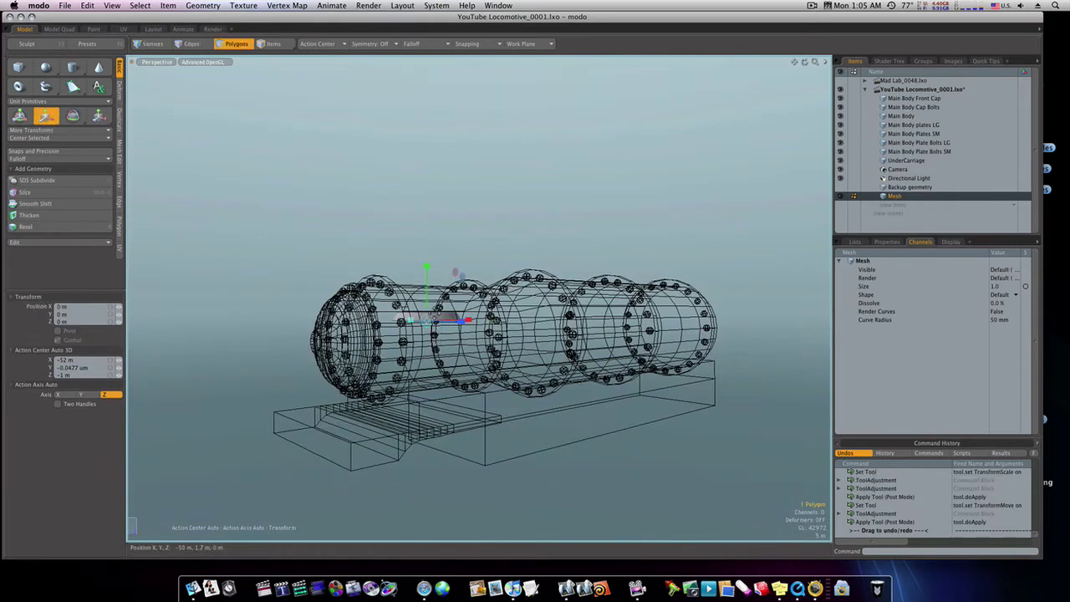
drag(427, 298, 427, 264)
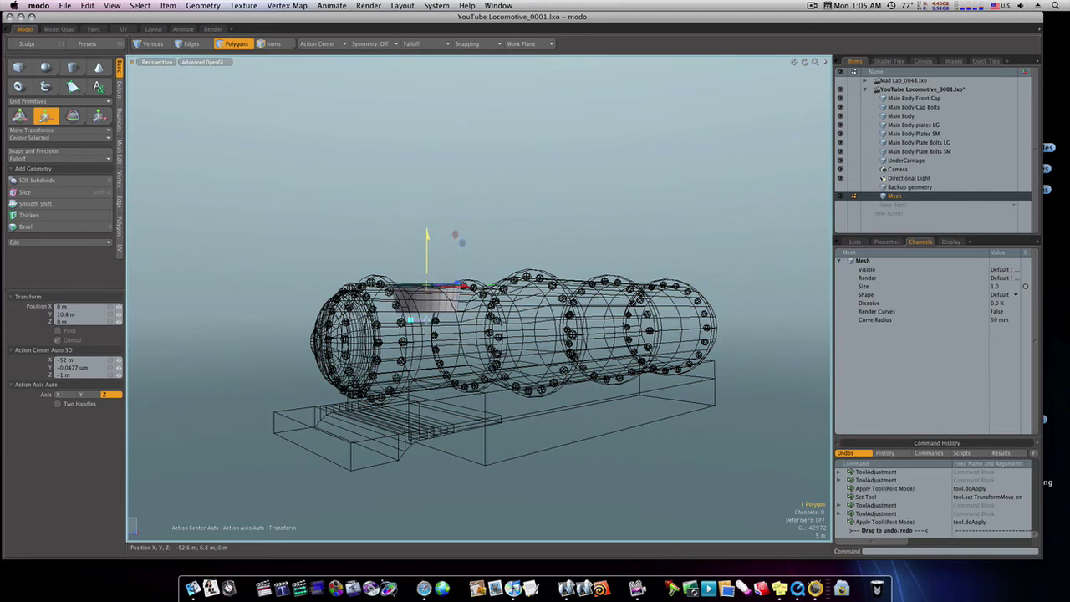
key(super+z)
key(space)
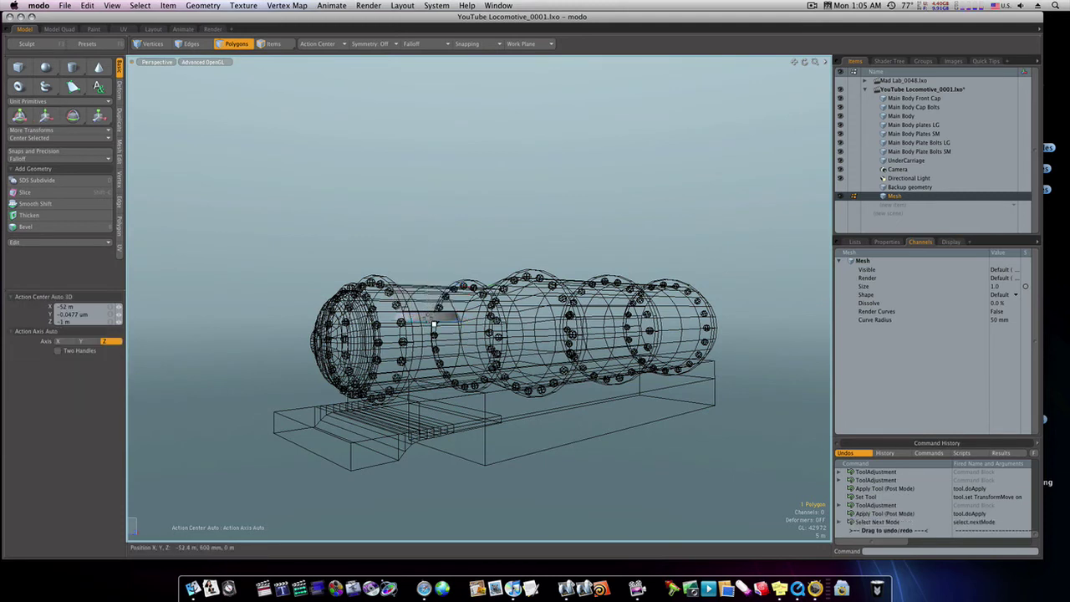
key(w)
Raise the entire tapered disc by 8 m in Y toward the top of the main body
key(space)
click(435, 306)
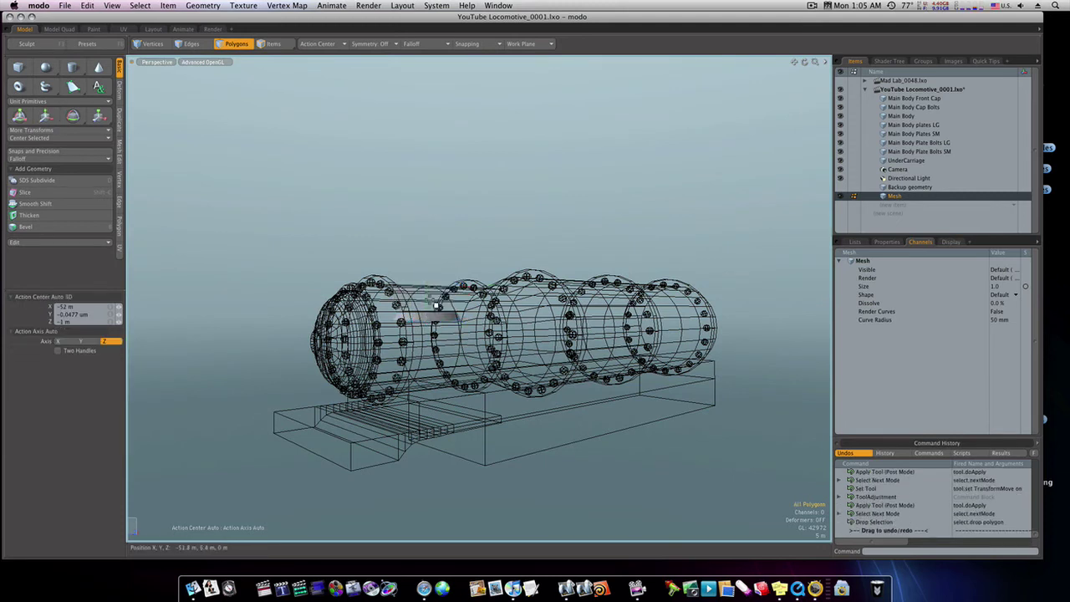
key(w)
drag(427, 272, 427, 242)
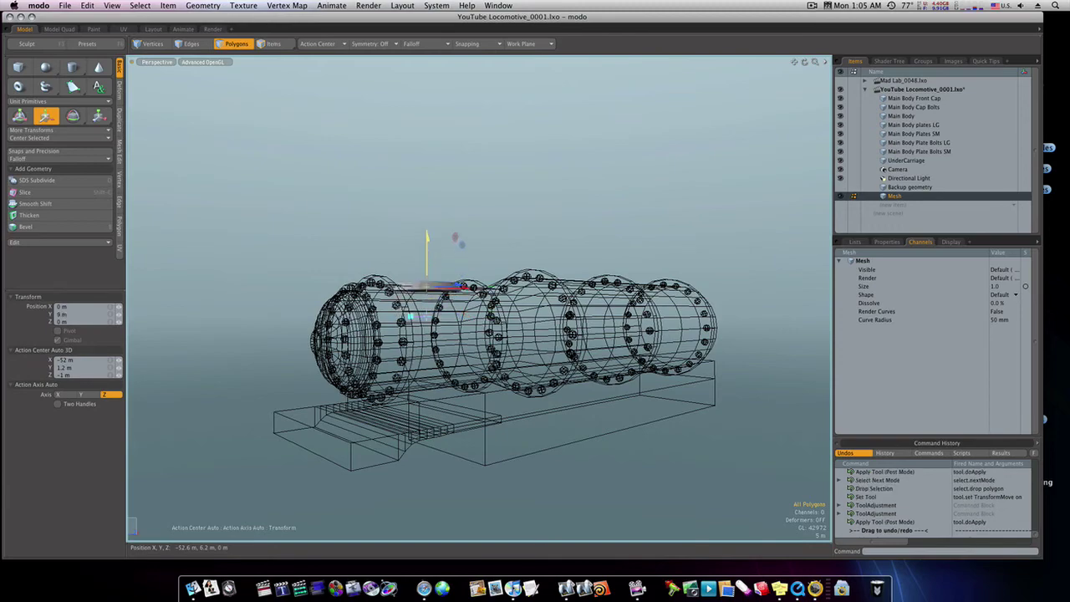
alt+drag(435, 306, 447, 359)
key(space)
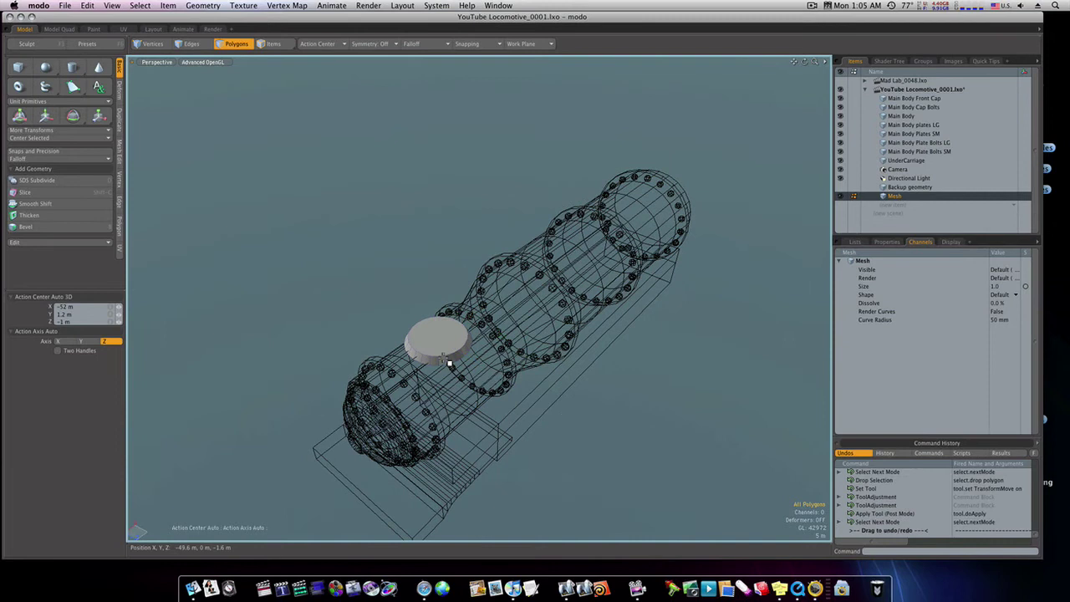
Bevel the disc's top face upward with a 1.6 m shift and 900 mm inset, then add a second narrowing tier
click(439, 349)
key(b)
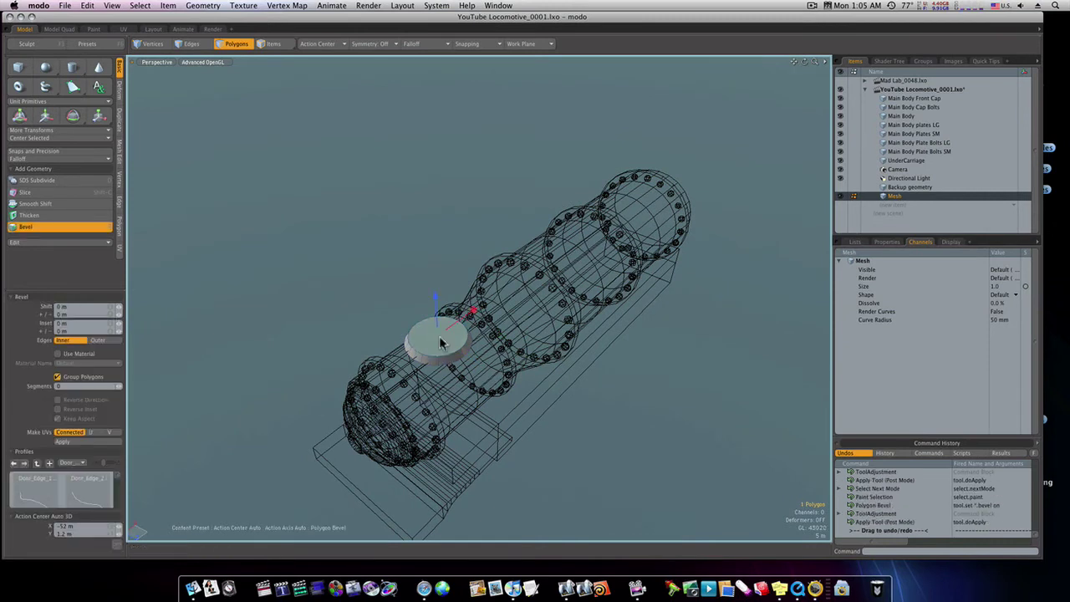
mouse_move(435, 293)
mouse_down()
mouse_move(473, 307)
mouse_move(440, 291)
mouse_up()
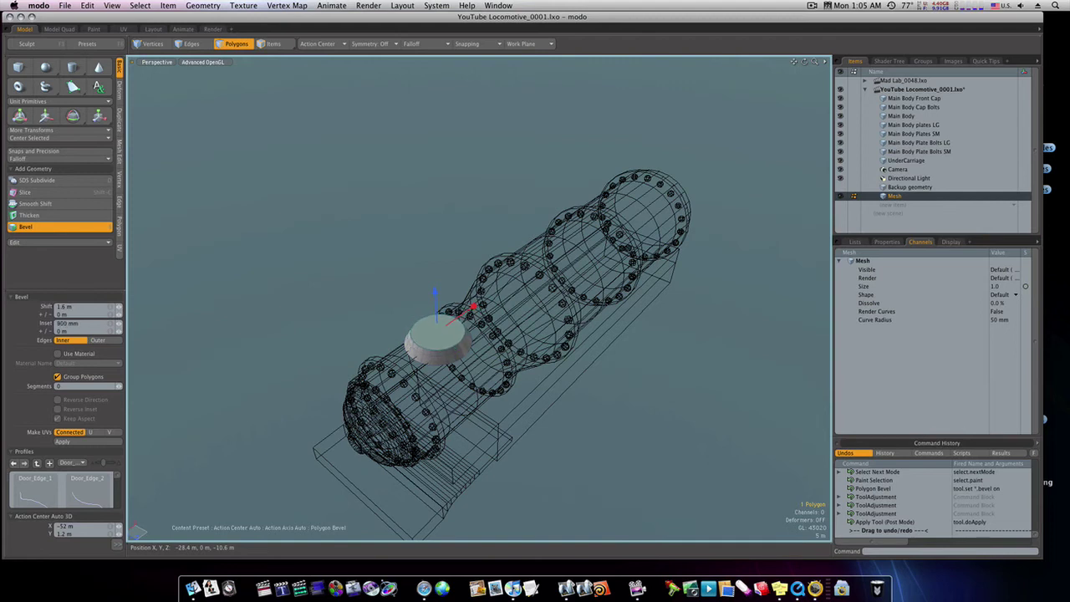
shift+click(443, 306)
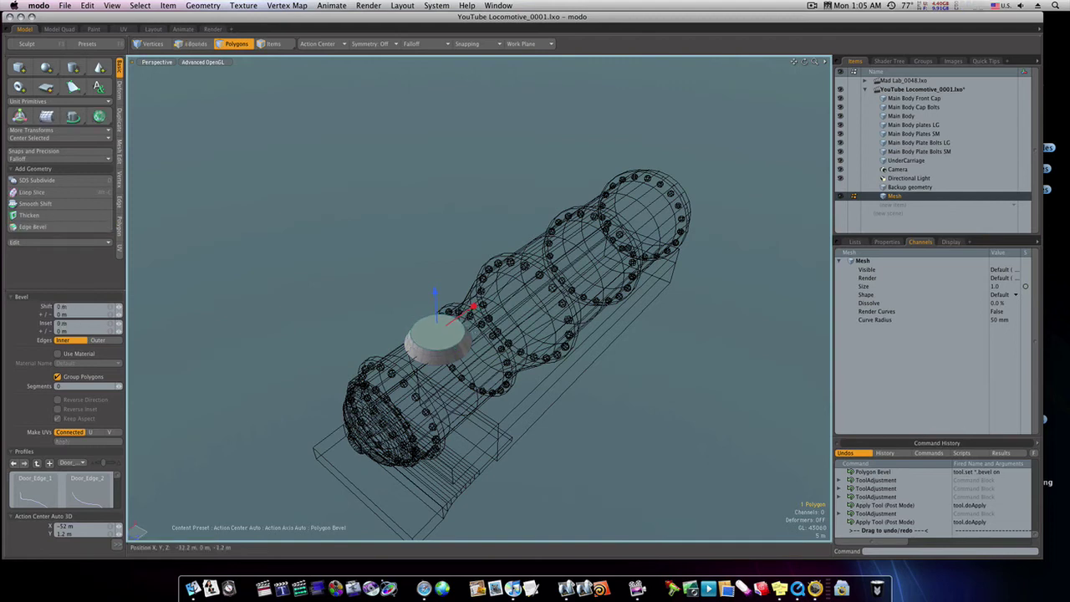
drag(435, 307, 467, 307)
shift+click(441, 324)
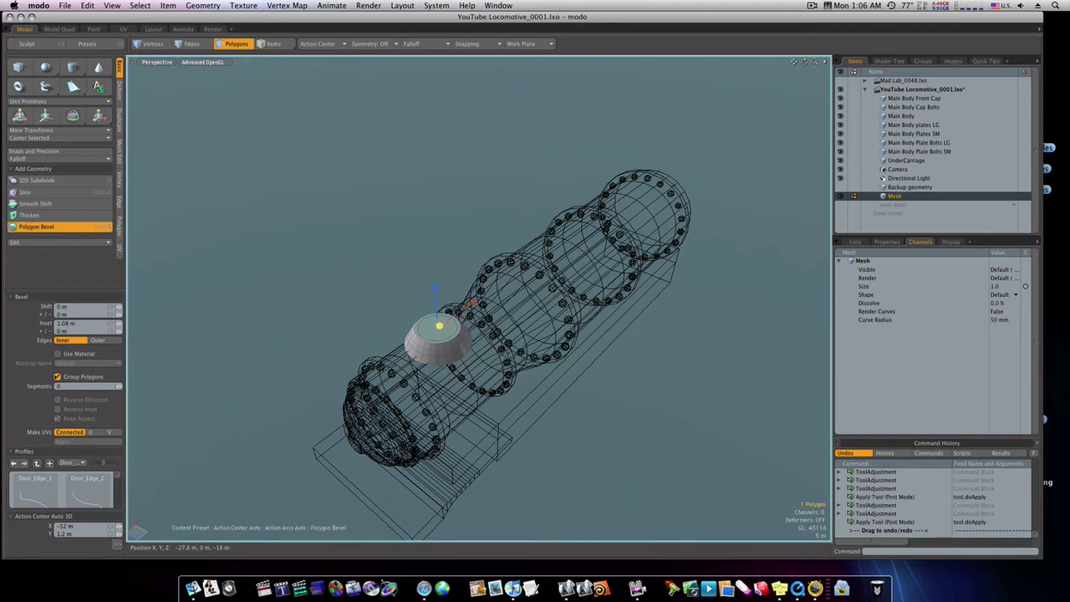
Bevel the top face again into a small raised collar, then inset the collar's top by 400 mm
shift+click(520, 346)
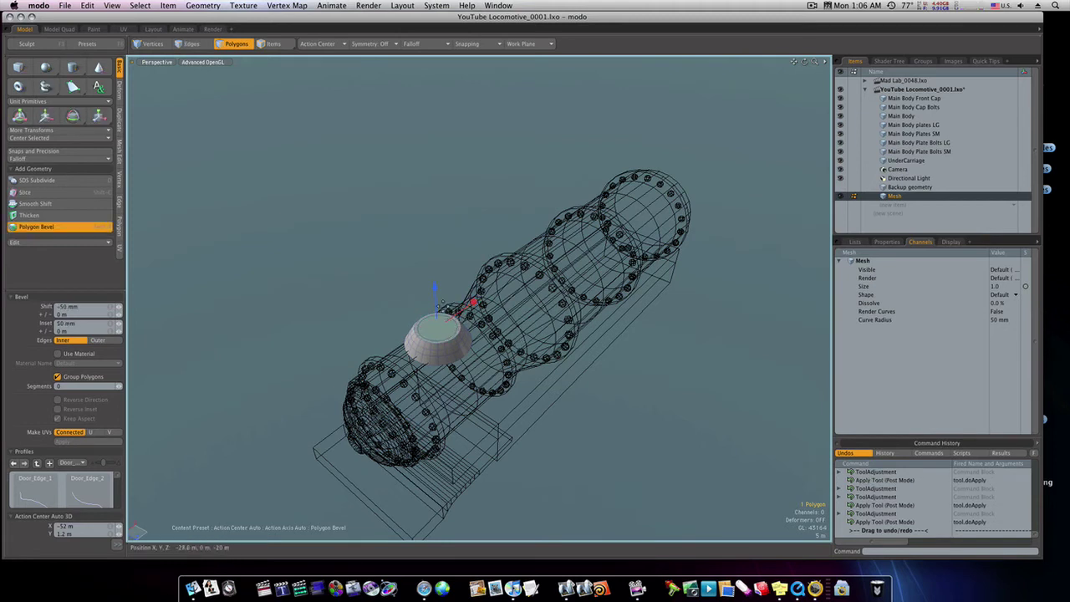
drag(435, 286, 499, 281)
shift+click(458, 309)
shift+click(452, 299)
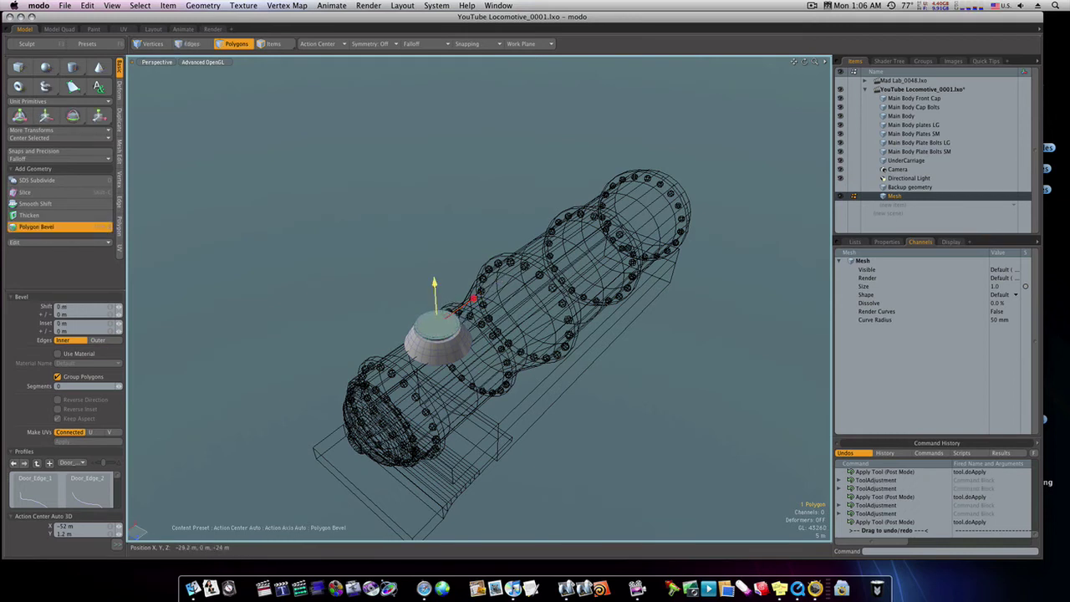
click(452, 298)
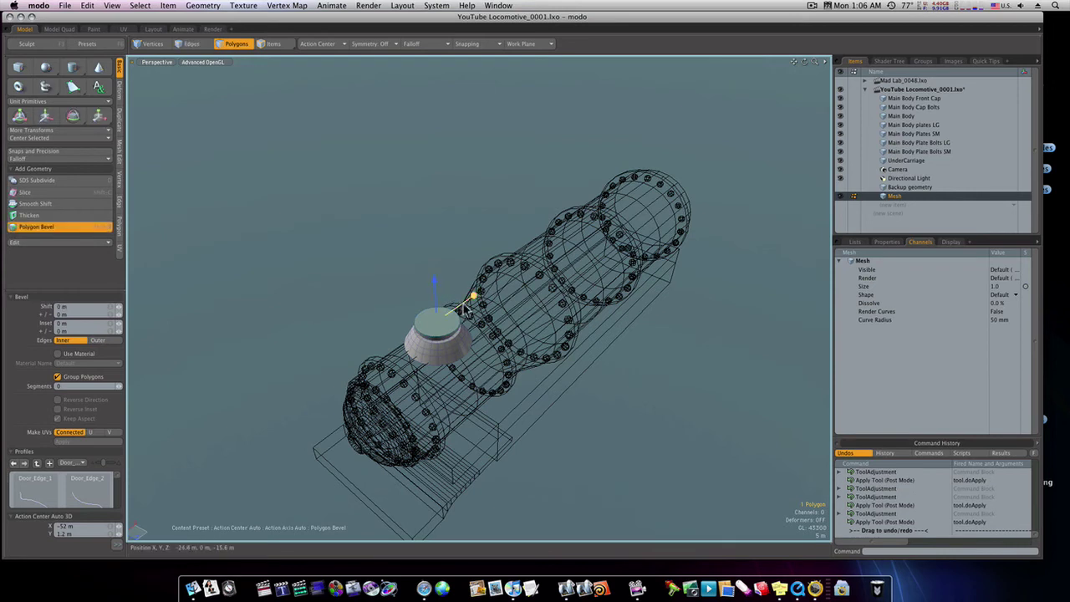
drag(473, 296, 460, 305)
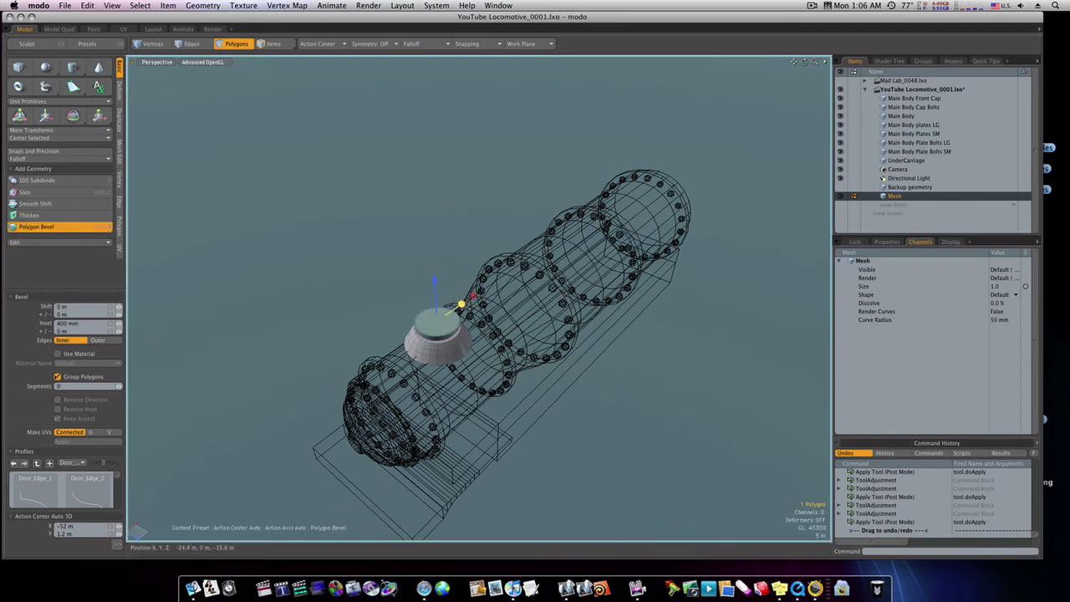
Raise another collar from the inset top face and inset its top by 600 mm
shift+click(452, 309)
drag(433, 281, 465, 295)
click(441, 290)
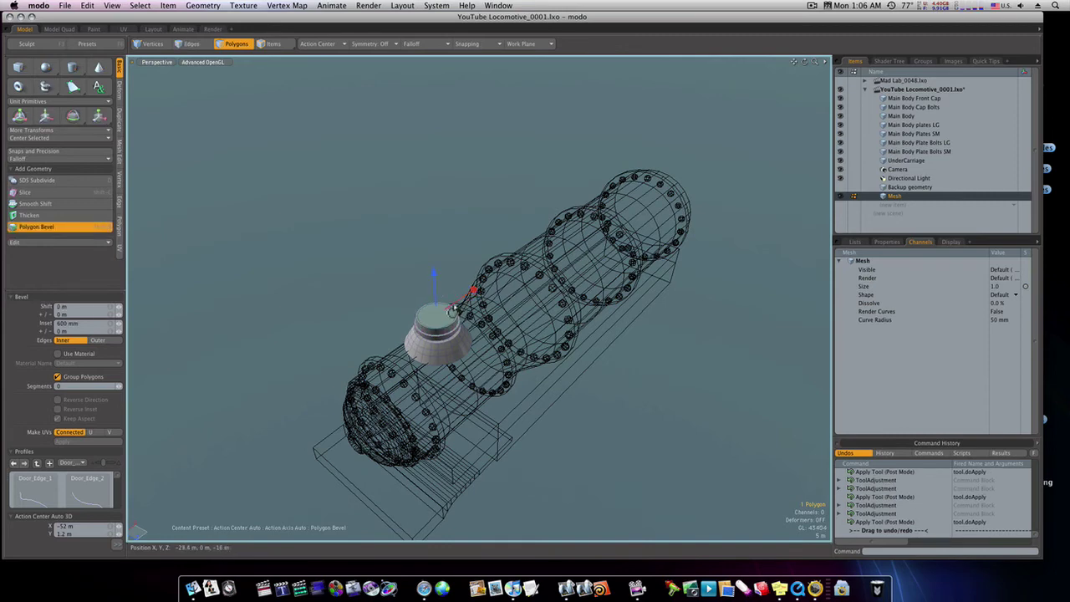
scroll(452, 310, up, 5)
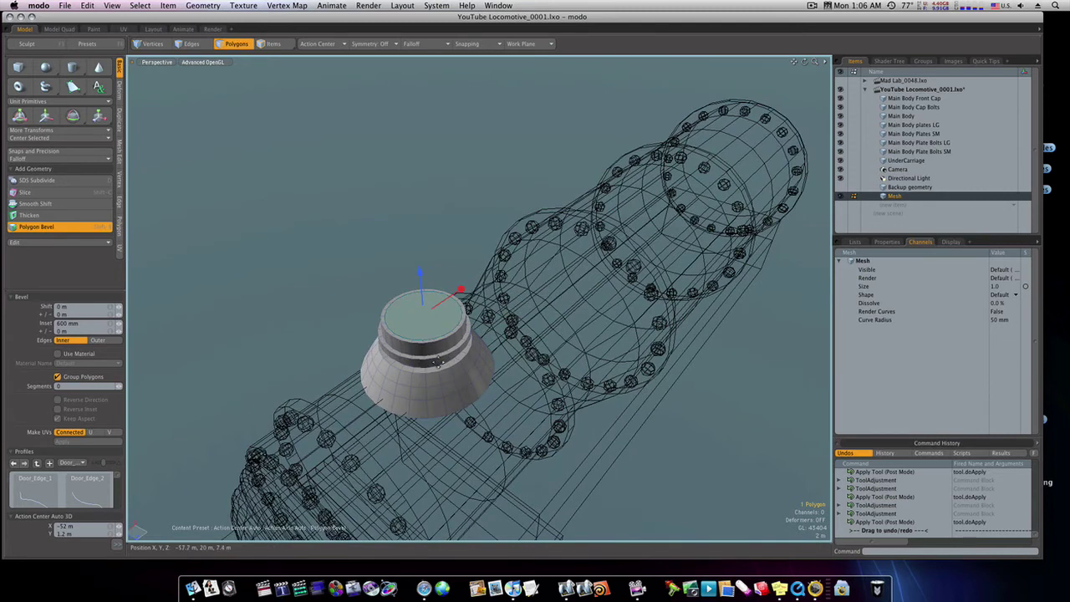
Bevel the top face up into a tall, nearly straight neck with a 13.9 m shift and 20 mm inset
drag(419, 275, 414, 167)
shift+click(412, 279)
ctrl+alt+drag(494, 270, 466, 255)
drag(460, 198, 460, 241)
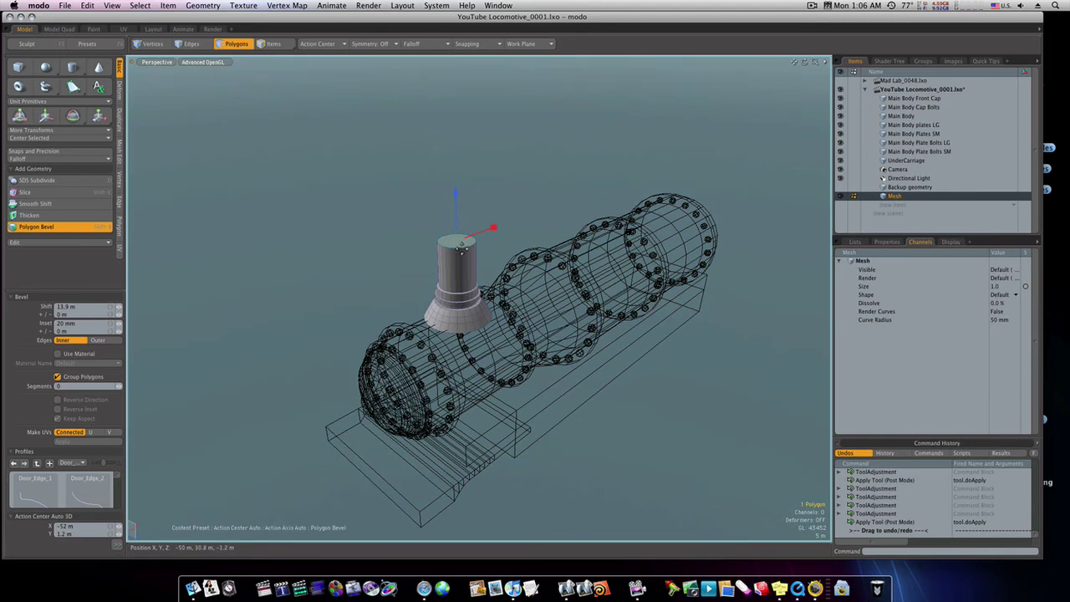
key(space)
Flare the neck's top face with a 7.4 m shift and -4.48 m inset, then narrow it with a 5.4 m shift and 3.44 m inset
click(464, 249)
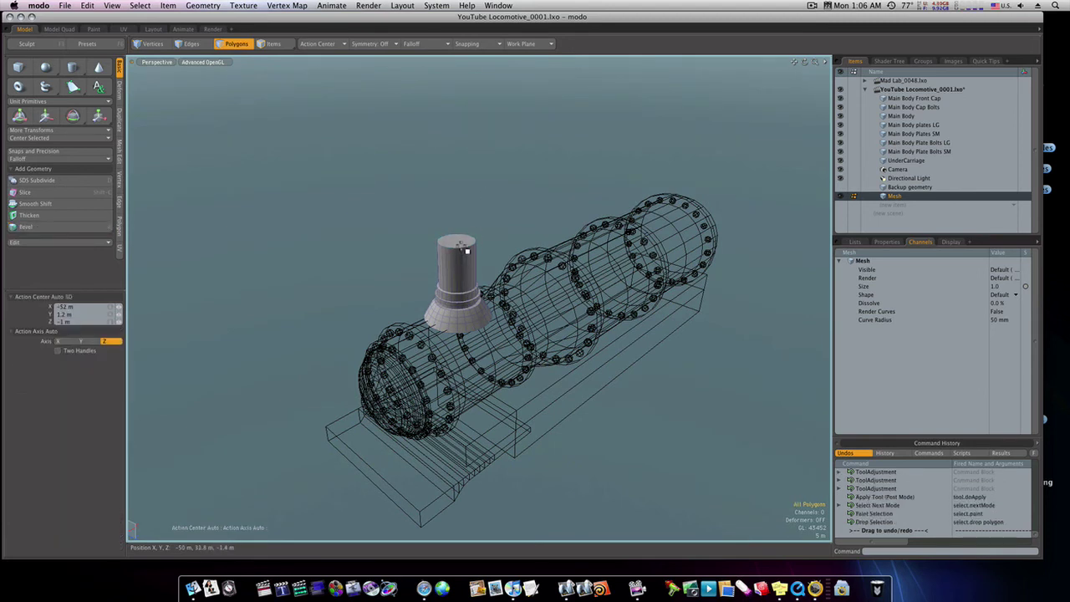
click(466, 249)
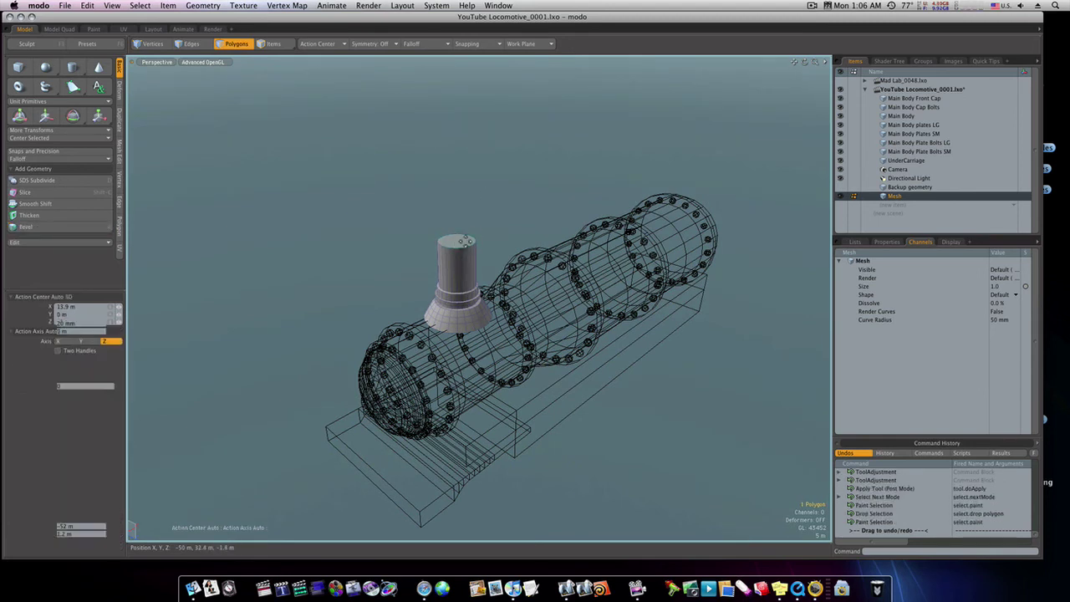
key(b)
drag(457, 224, 608, 166)
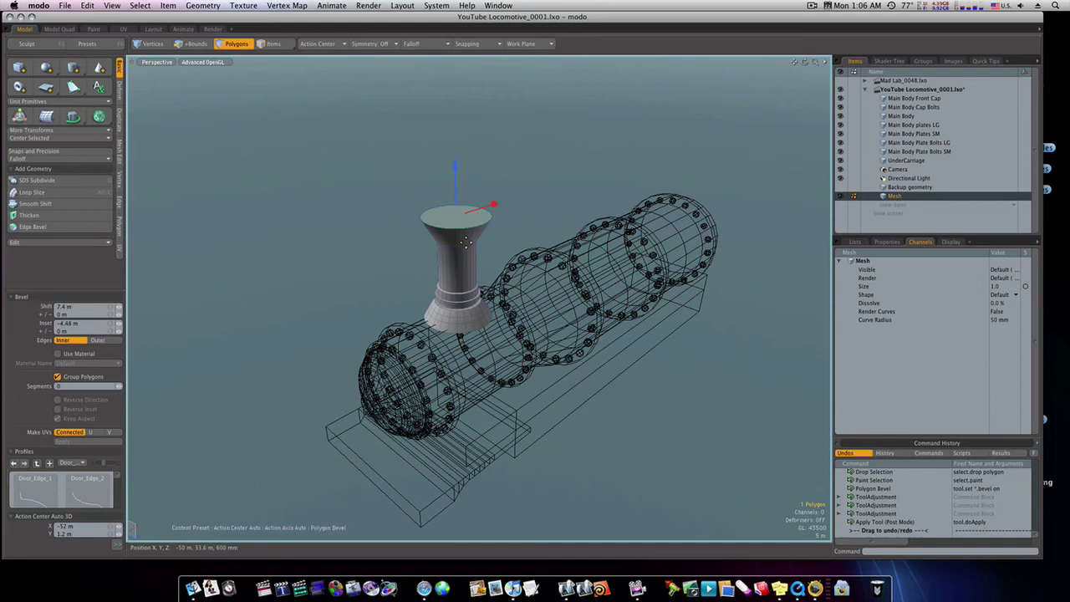
shift+click(483, 246)
drag(456, 212, 359, 219)
shift+click(464, 196)
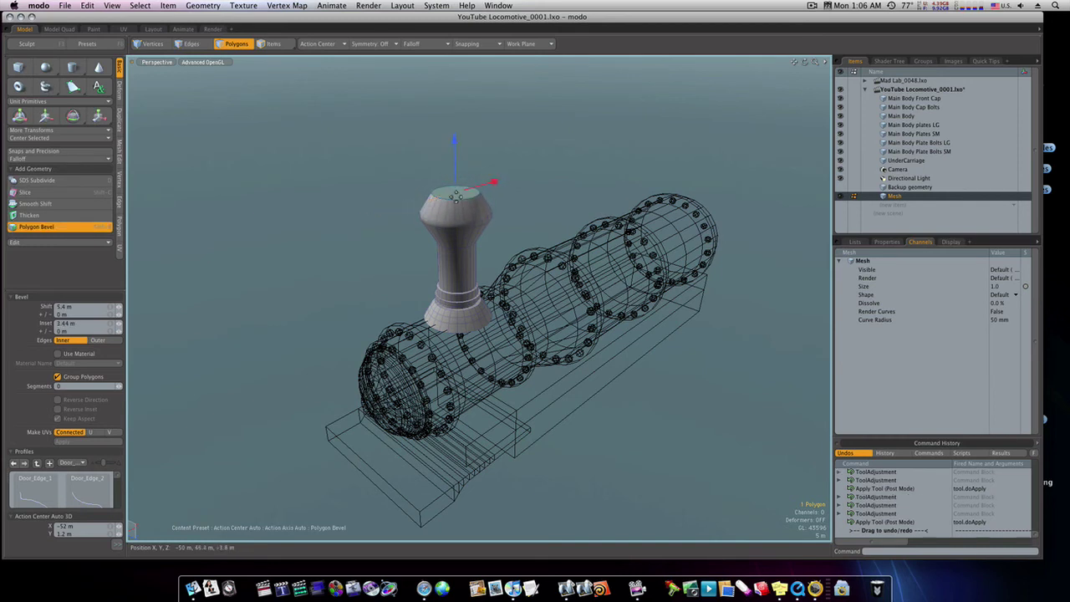
Inset the smokestack's top face by 1.08 m to form a rim and sink the inner face to hollow the opening
key(space)
alt+drag(502, 234, 478, 193)
key(b)
click(485, 201)
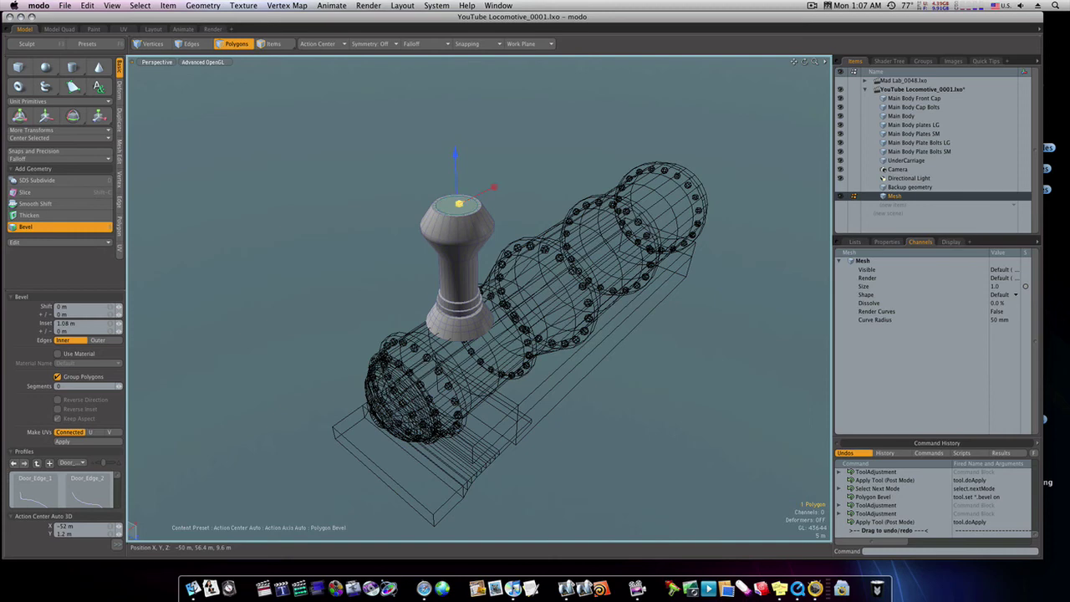
shift+click(480, 179)
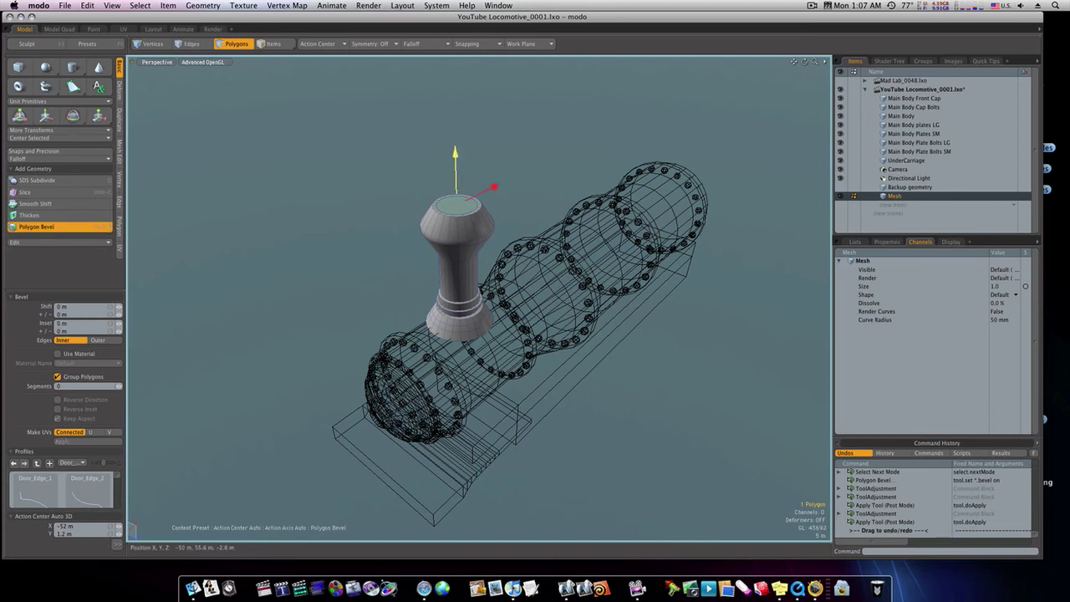
drag(460, 181, 460, 196)
key(space)
key(Escape)
Select the smokestack's entire connected geometry, scale it down slightly and adjust its position
alt+drag(487, 247, 506, 319)
double_click(496, 327)
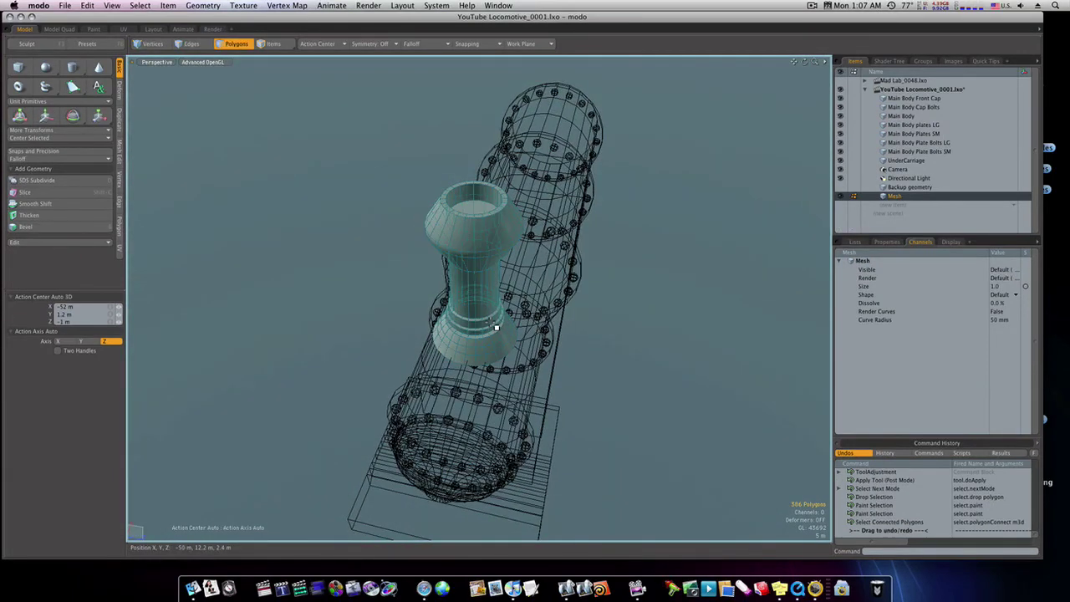
key(r)
drag(480, 281, 476, 279)
key(w)
key(space)
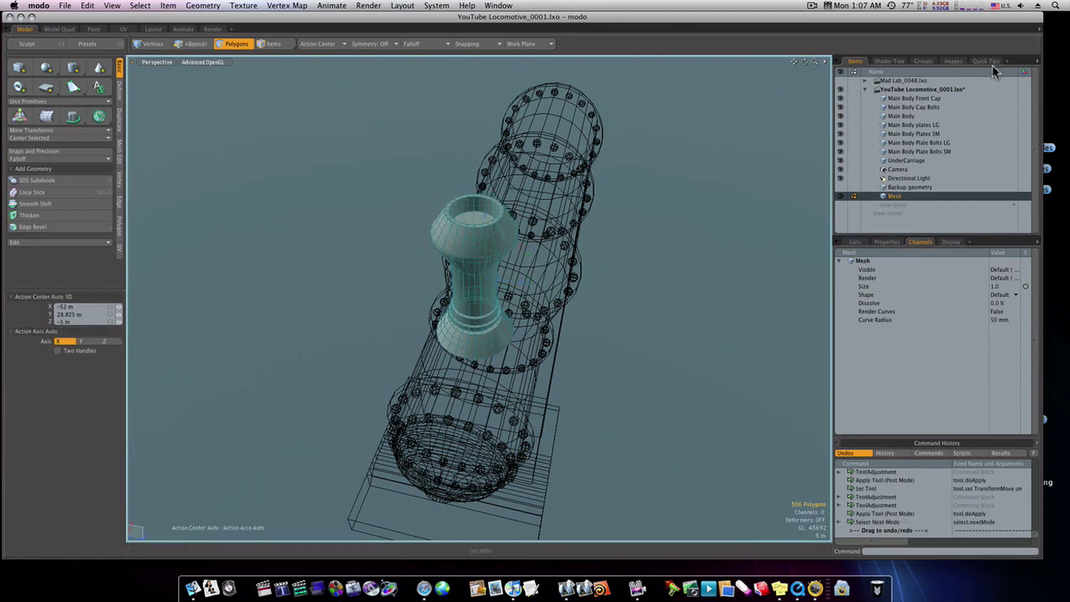
Reorder the smokestack's Mesh item above Backup geometry and select all items from Main Body Front Cap to Mesh for display
shift+click(948, 97)
alt+drag(706, 296, 626, 234)
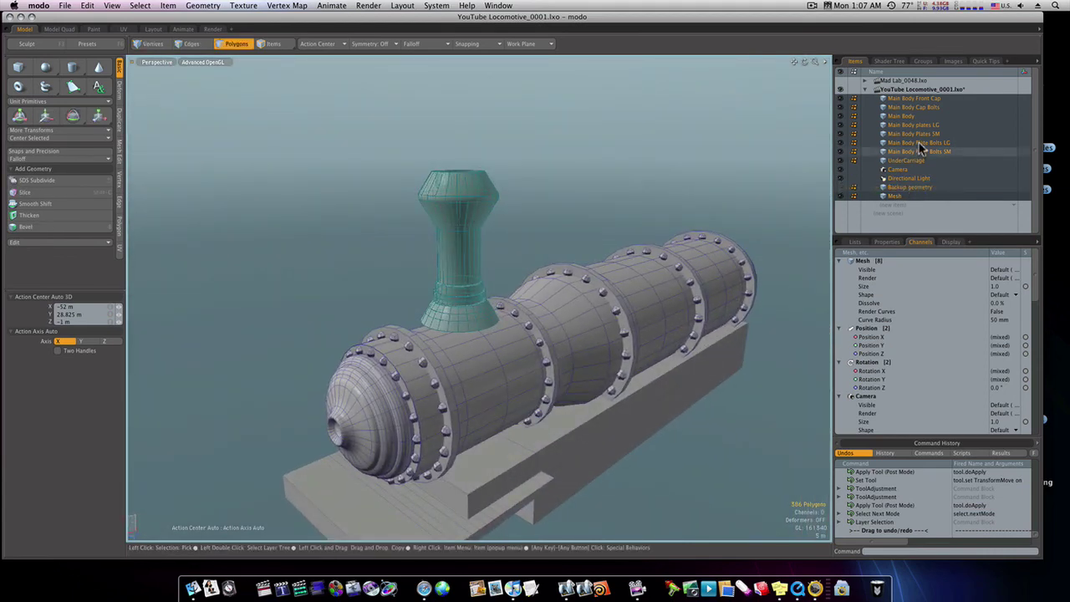
click(896, 196)
drag(897, 193, 887, 187)
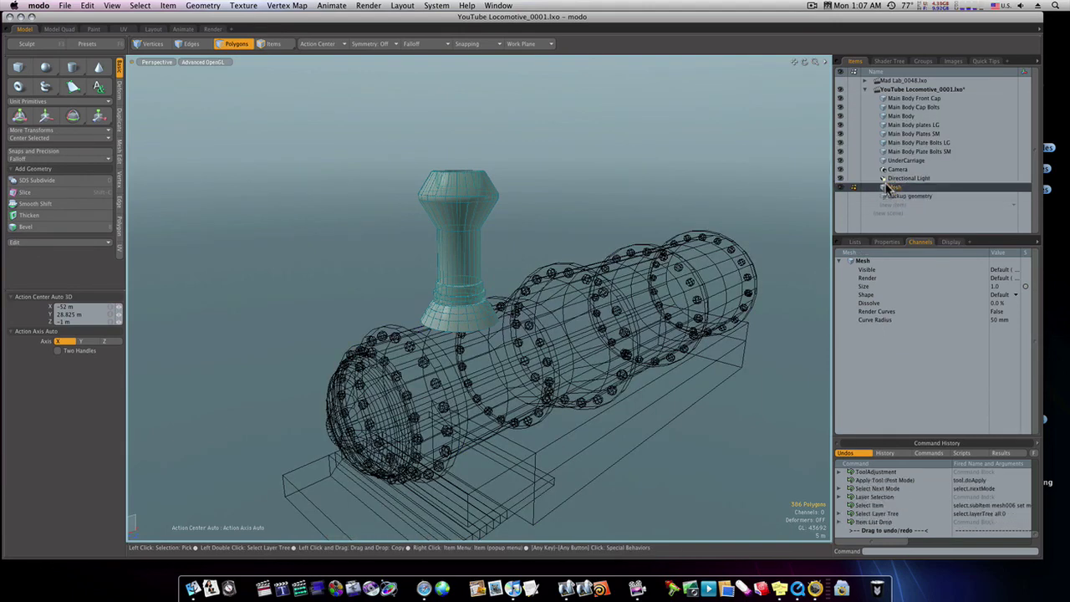
shift+click(899, 98)
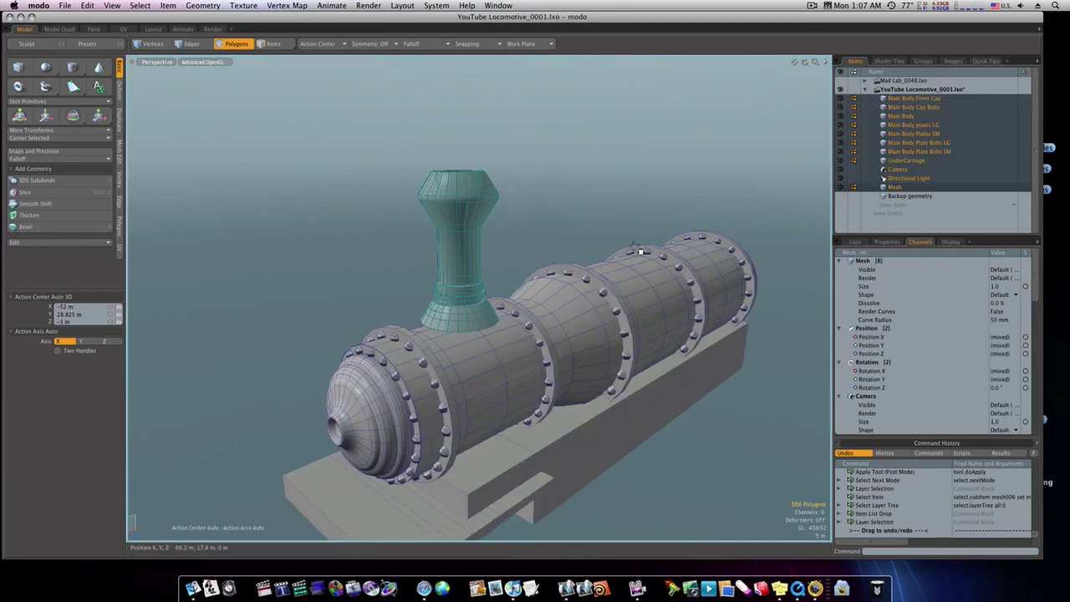
Lower the smokestack 2.8 m in Y so its base sinks into the boiler, and scale it uniformly to 96%
key(w)
drag(459, 238, 459, 259)
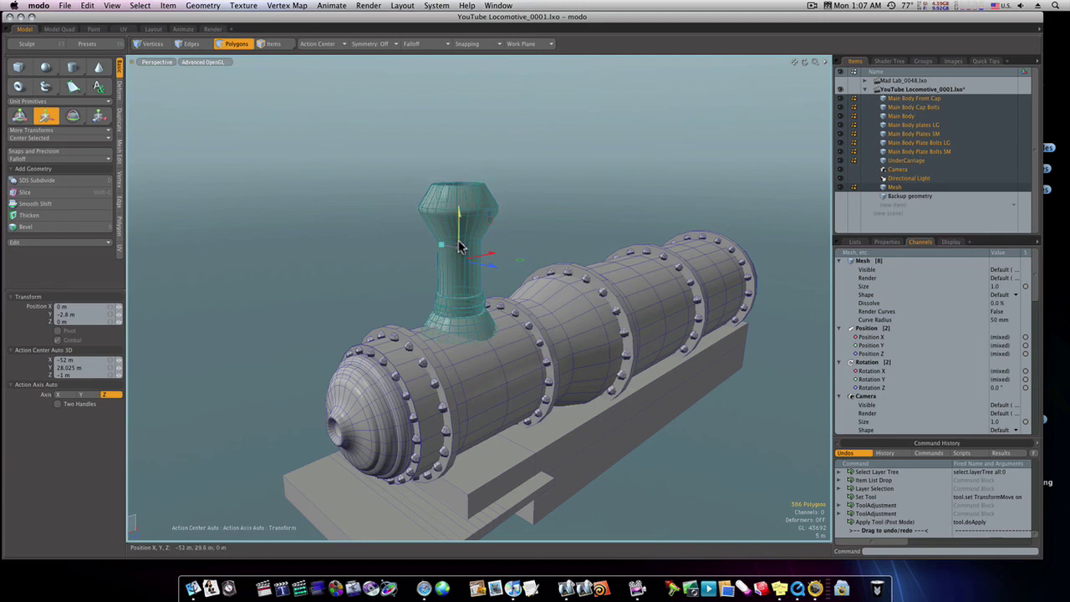
key(r)
drag(464, 269, 458, 266)
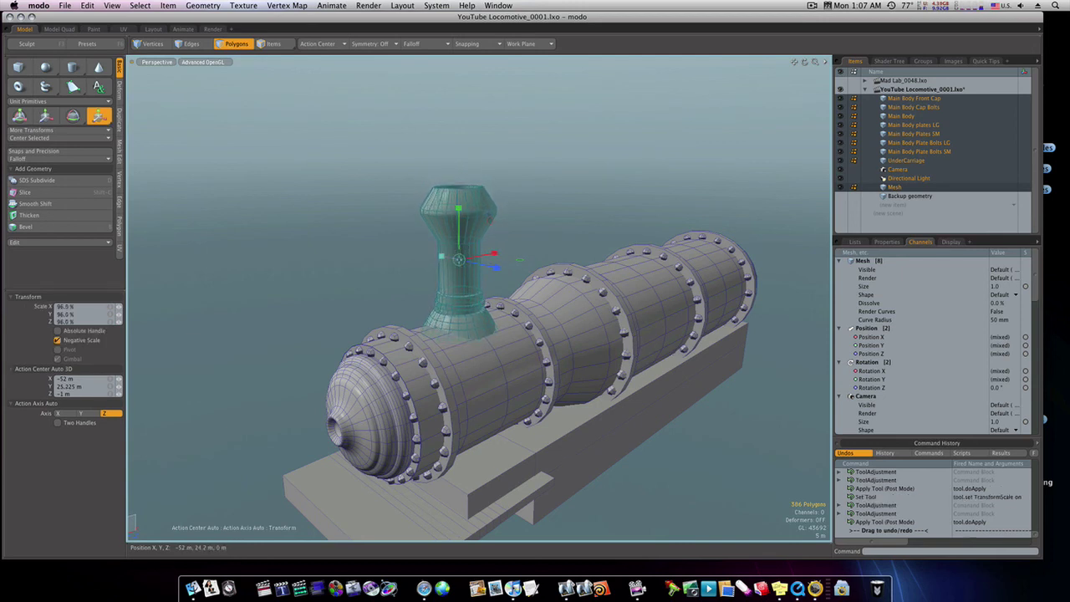
key(w)
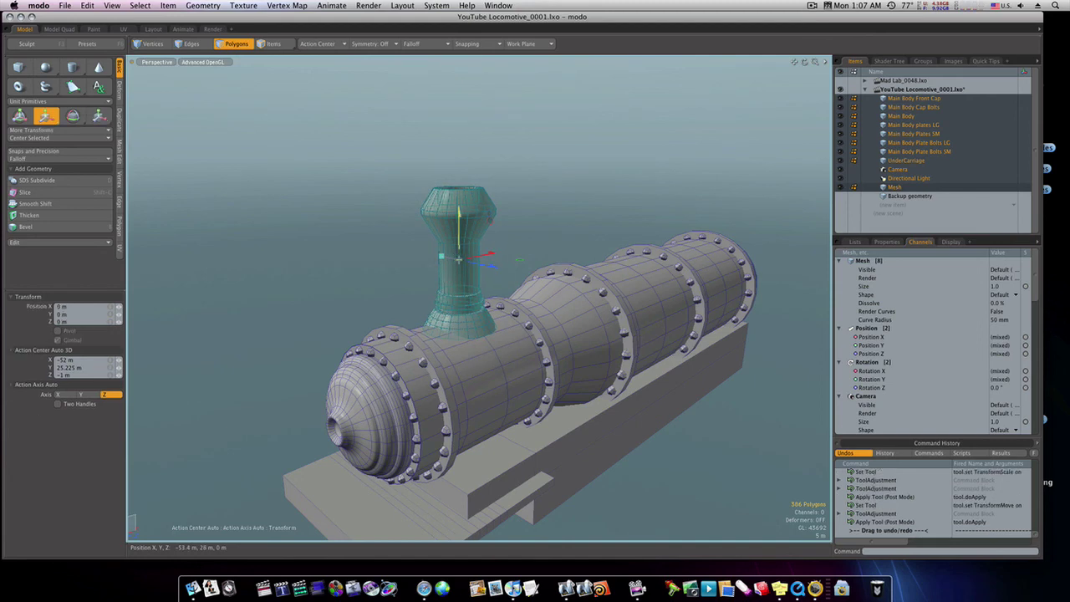